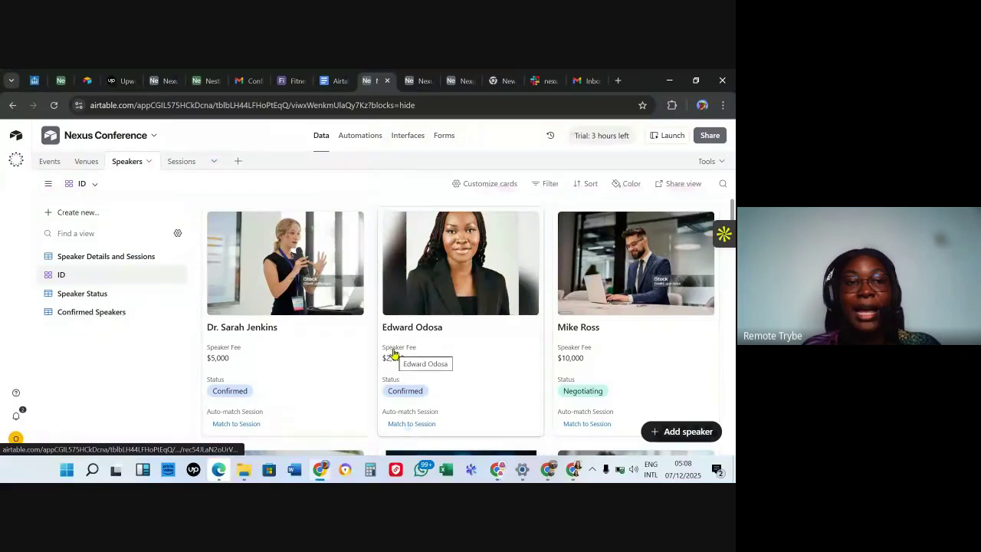
Look through the speaker cards in the Speakers table's ID gallery view.
scroll(392, 354, "down", 1)
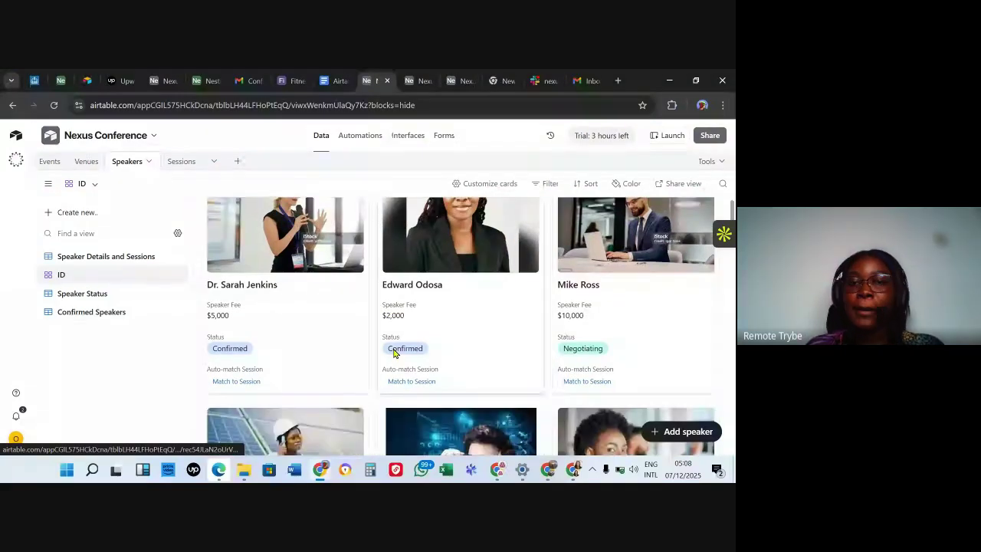
scroll(385, 311, "down", 1)
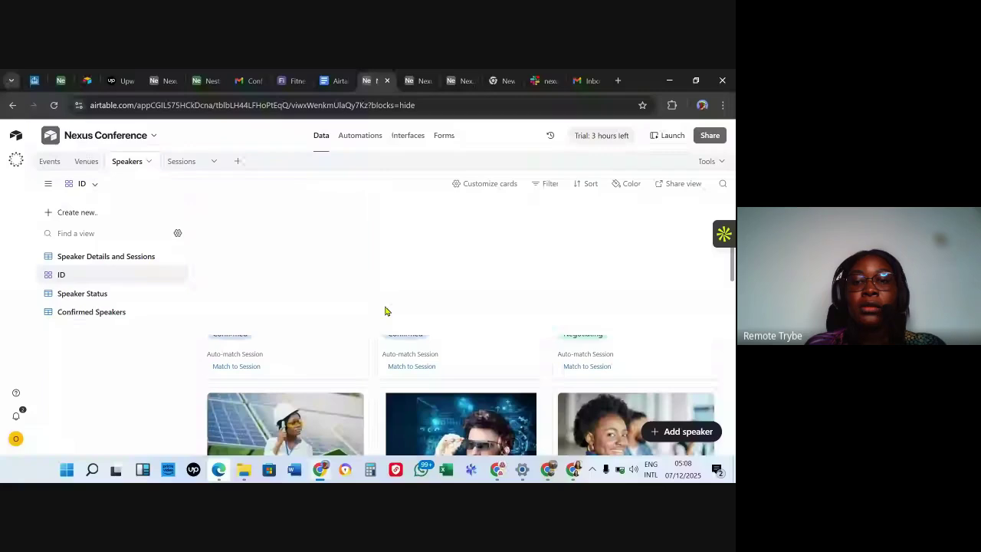
scroll(487, 280, "up", 1)
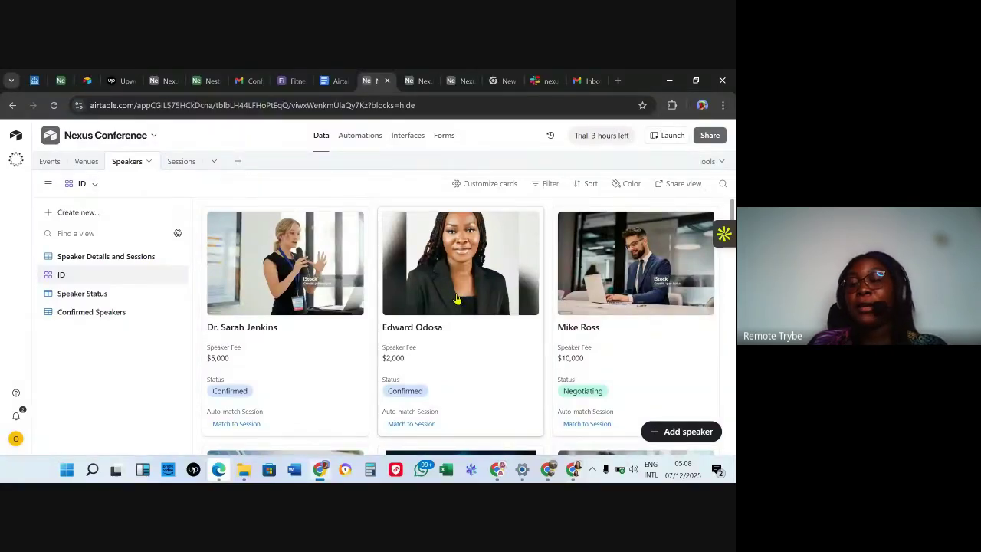
scroll(457, 298, "down", 1)
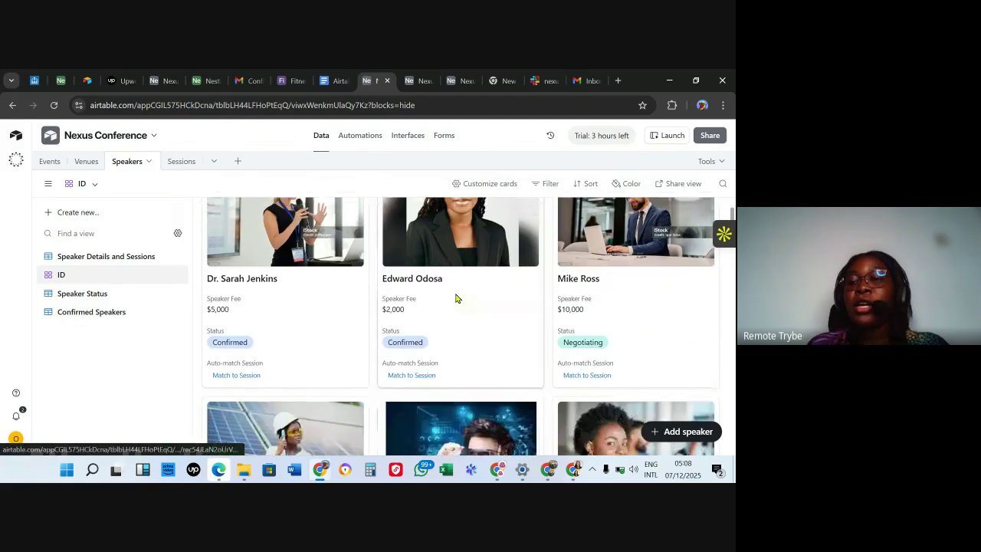
scroll(456, 298, "up", 1)
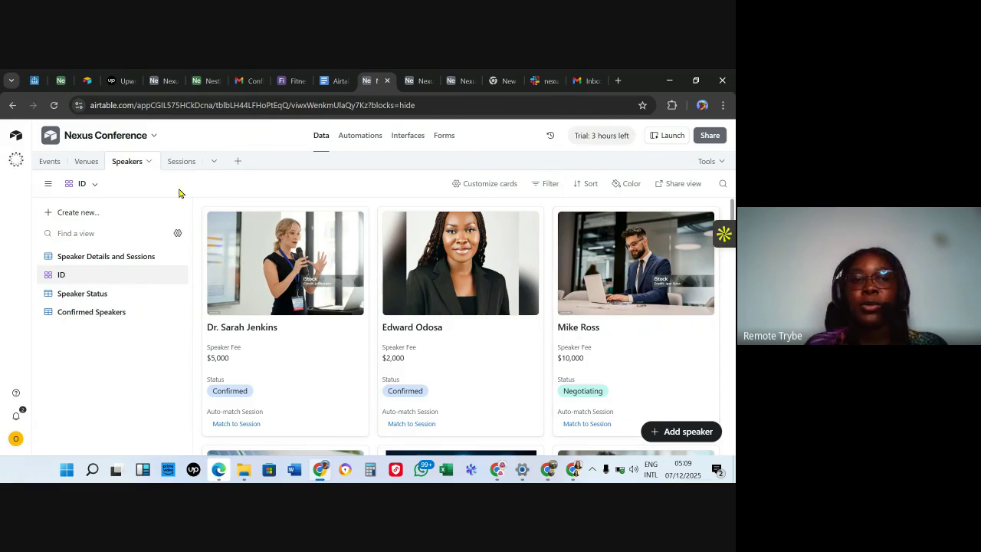
Open the Events table's Event Financial Calculation view and examine which speakers are assigned to the events.
left_click(45, 165)
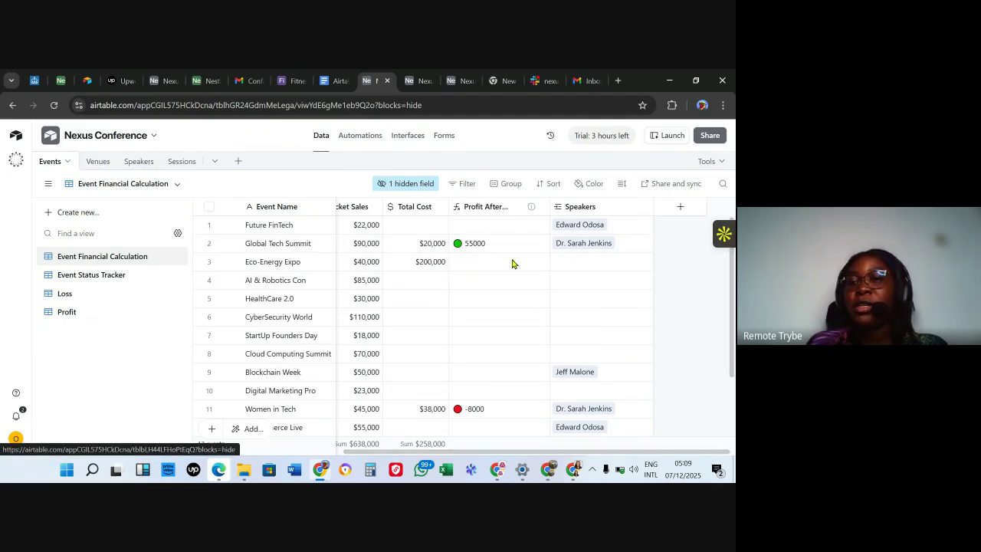
scroll(586, 374, "down", 2)
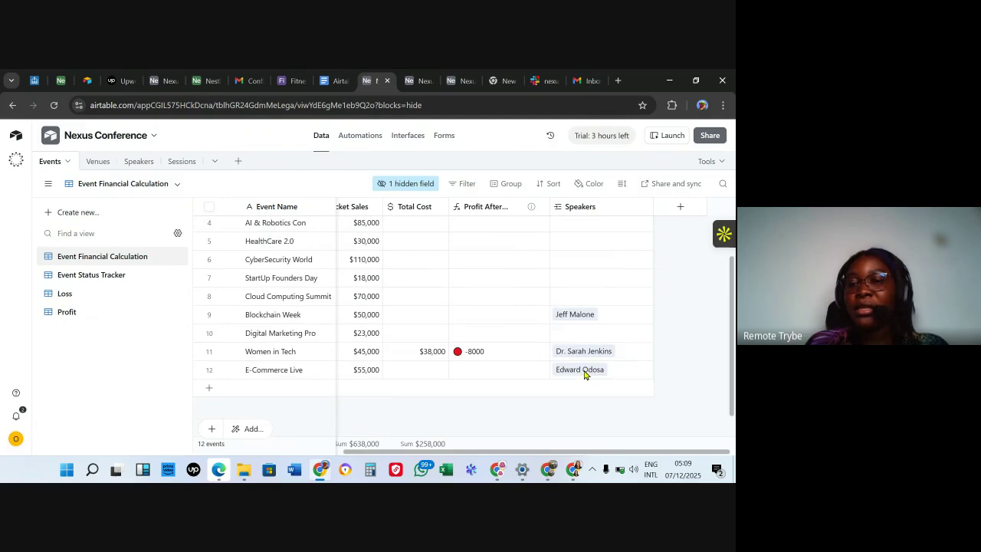
scroll(586, 373, "up", 2)
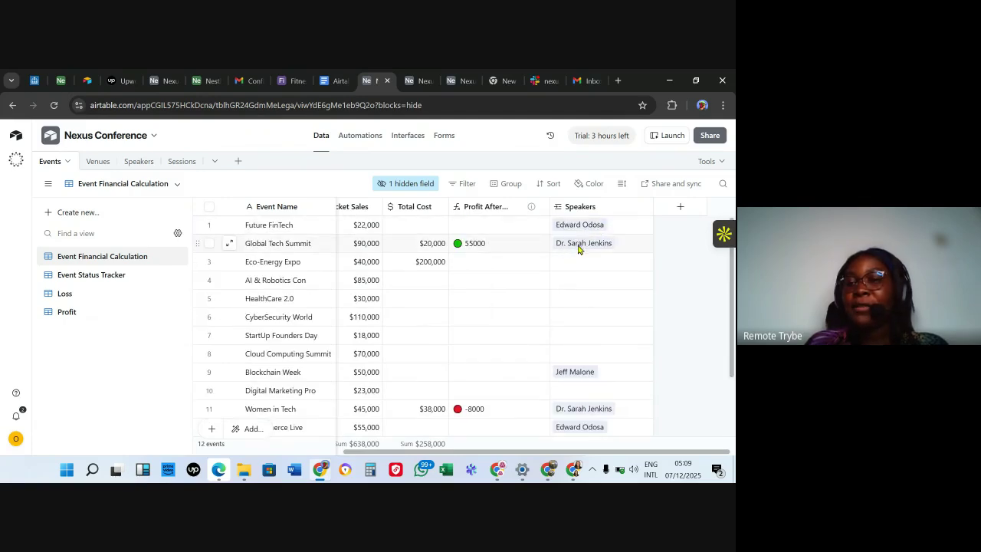
scroll(609, 254, "down", 2)
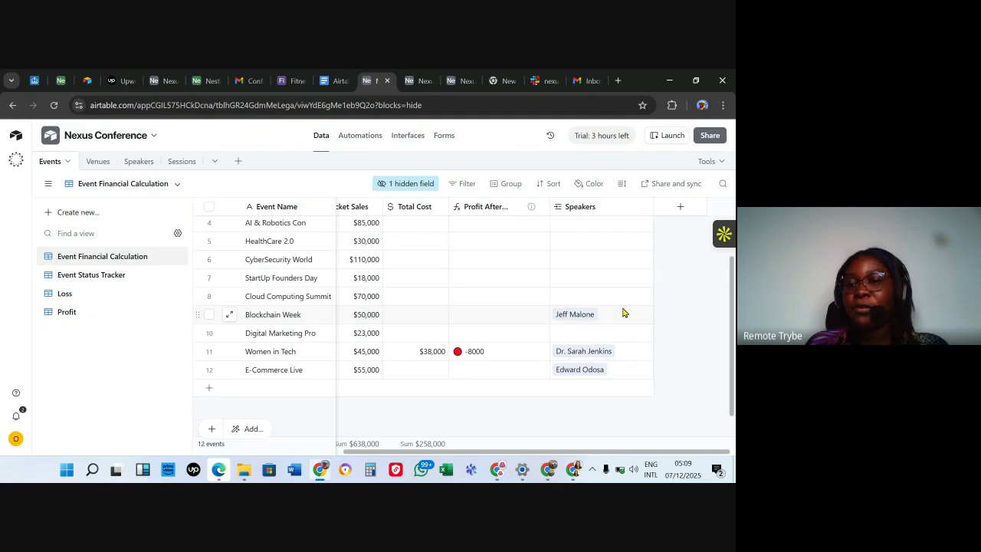
scroll(526, 284, "down", 1)
scroll(526, 284, "up", 3)
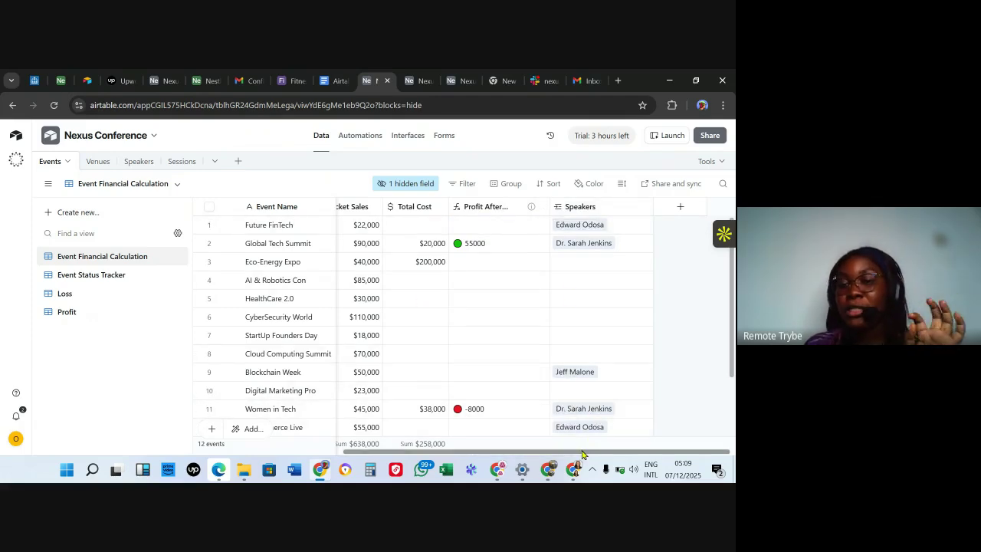
Compare the venue cost, ticket sales, total cost and profit columns across all events.
left_click_drag(581, 453, 508, 446)
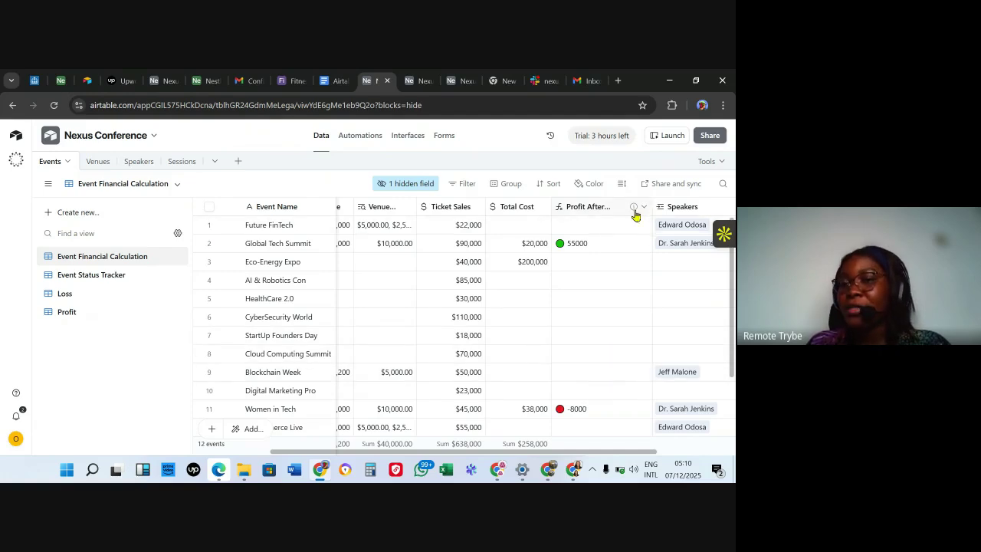
mouse_move(633, 213)
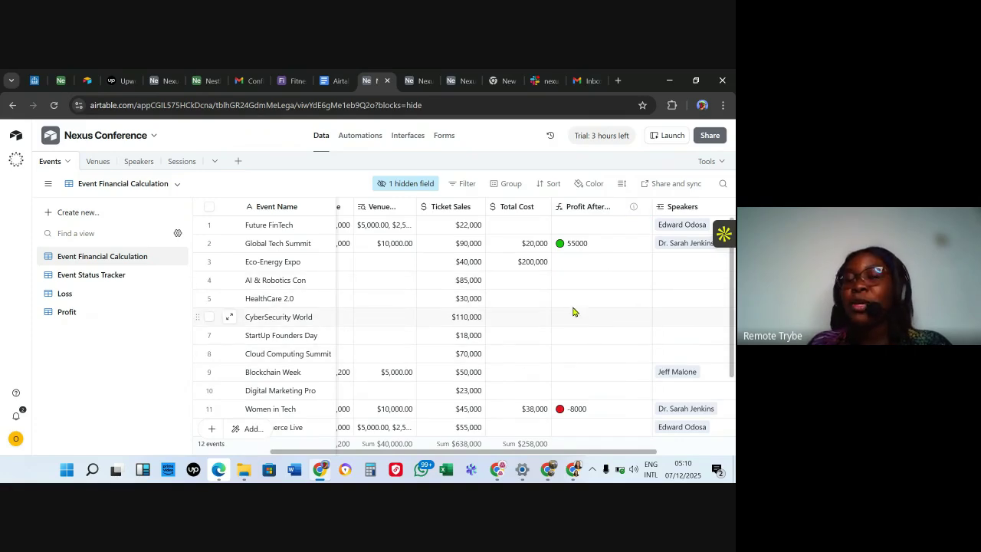
scroll(357, 256, "down", 2)
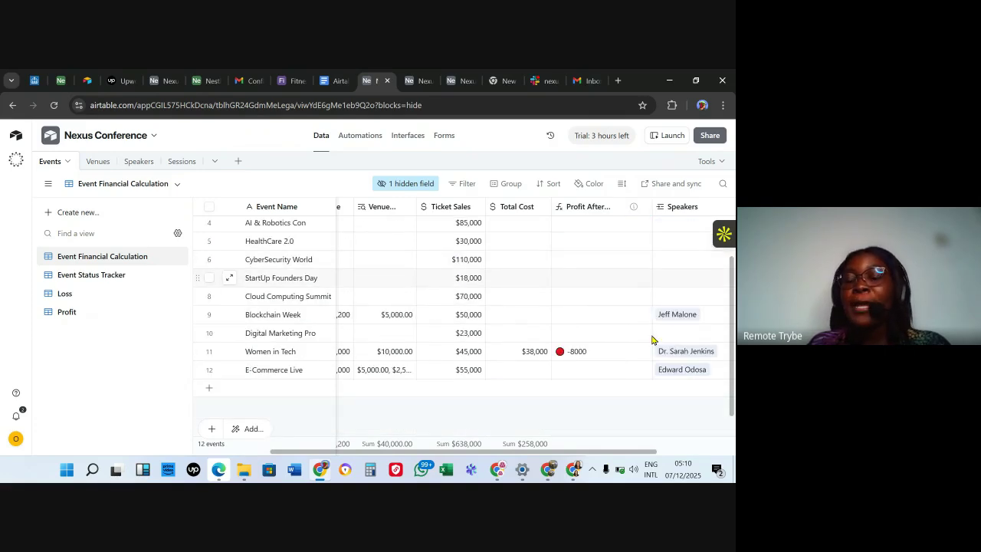
scroll(599, 317, "up", 2)
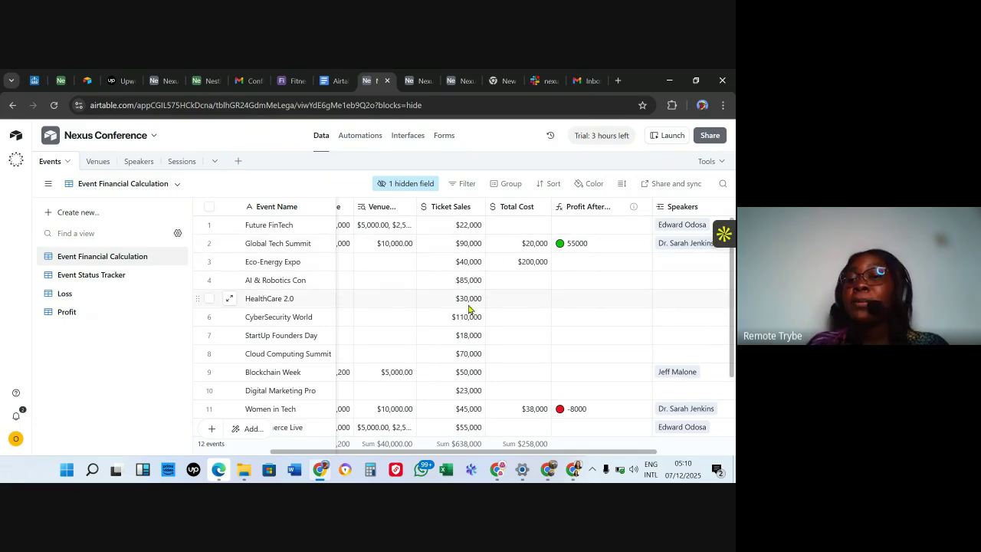
scroll(548, 308, "down", 2)
scroll(551, 314, "down", 1)
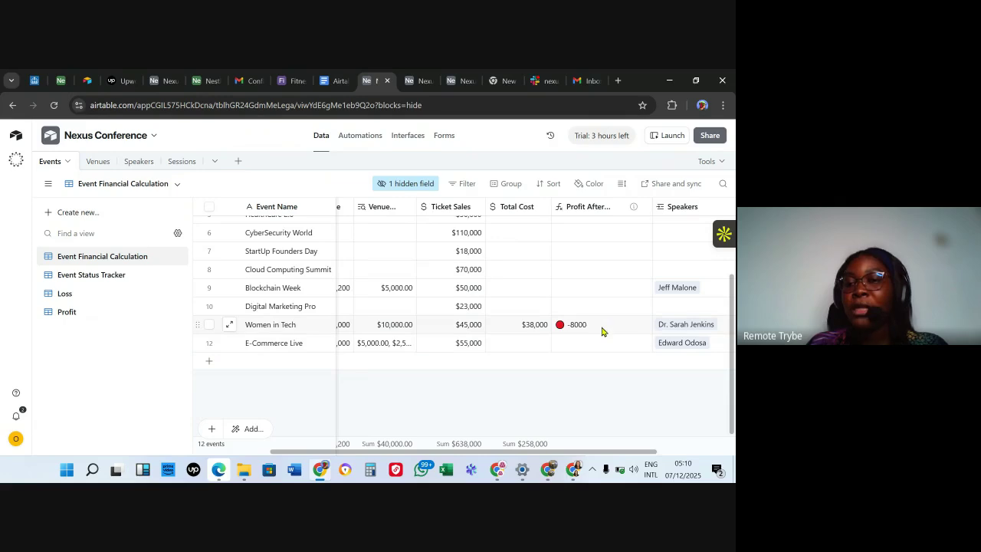
scroll(583, 327, "up", 3)
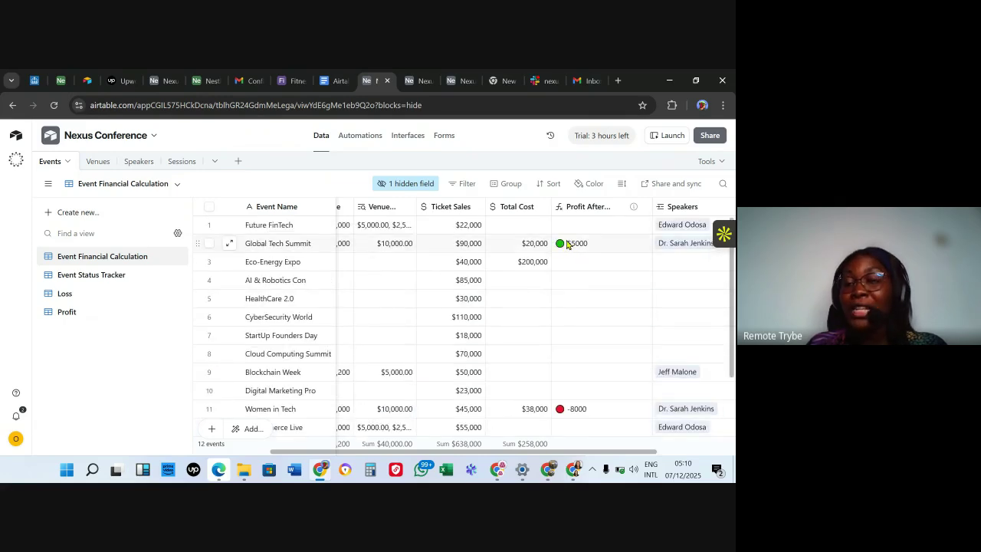
scroll(570, 245, "down", 2)
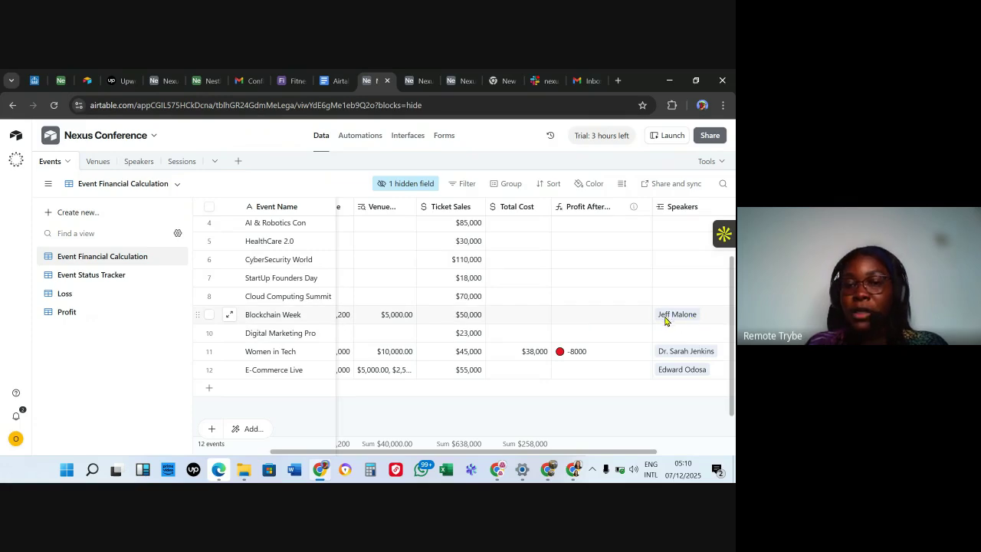
Set the Total Cost of the Blockchain Week event to $20,000.
left_click(516, 320)
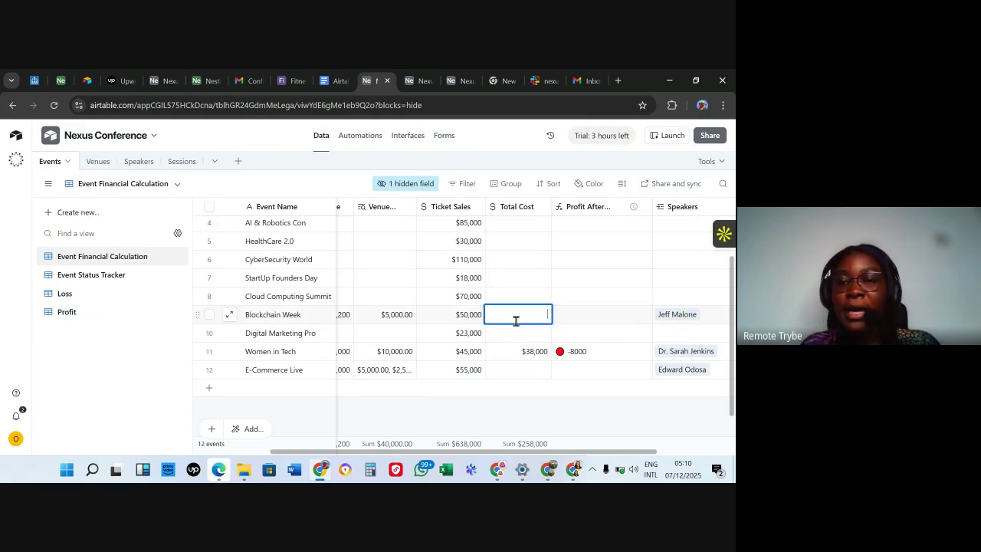
left_click(551, 415)
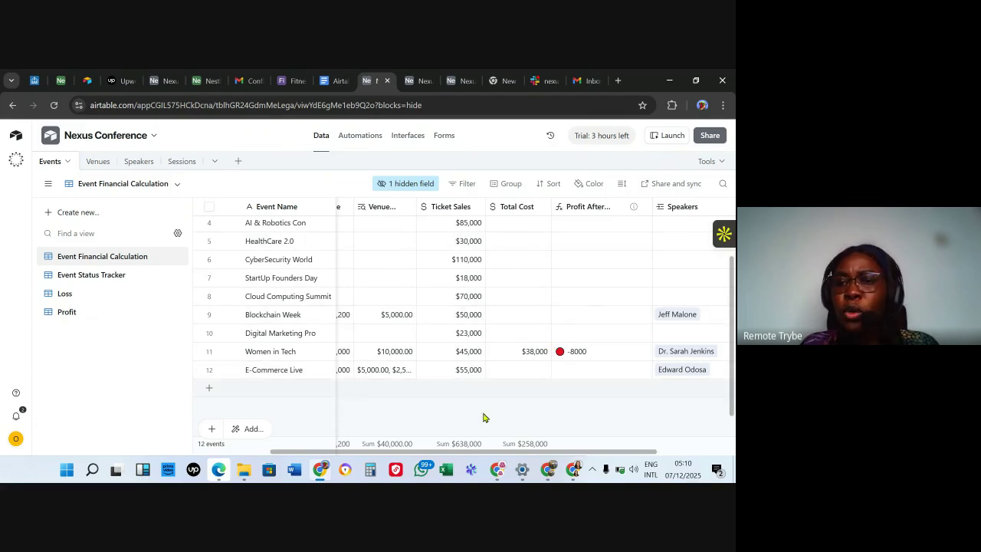
scroll(452, 443, "left", 3)
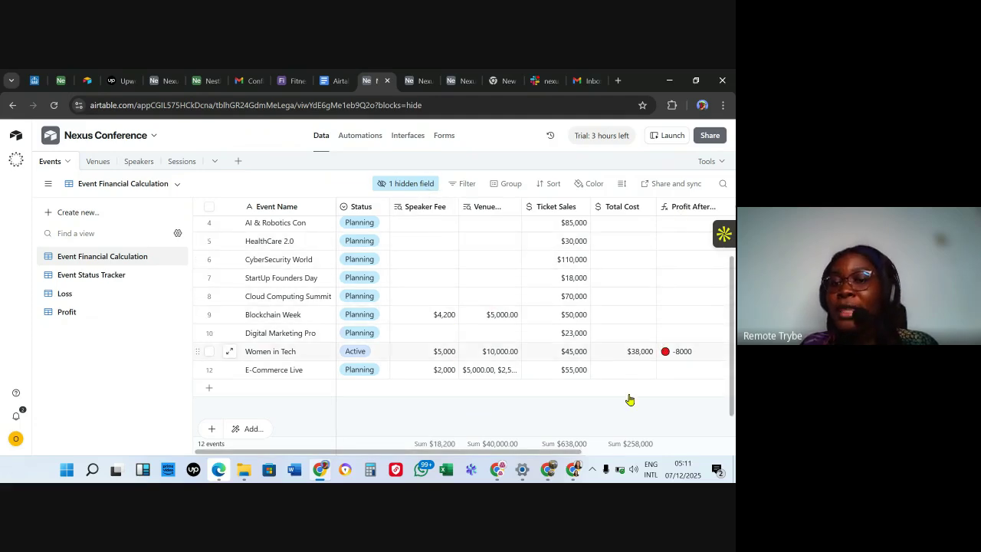
left_click_drag(573, 451, 605, 452)
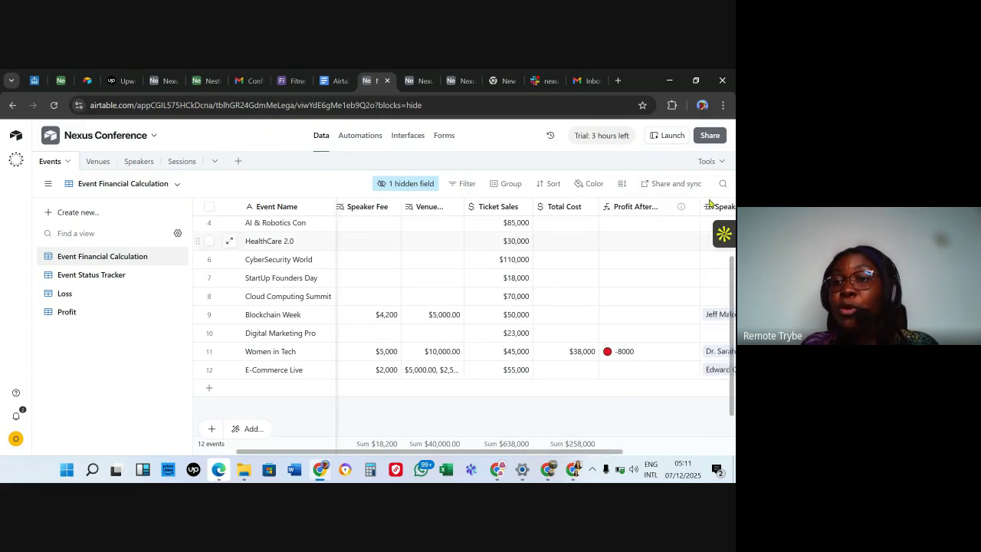
mouse_move(684, 212)
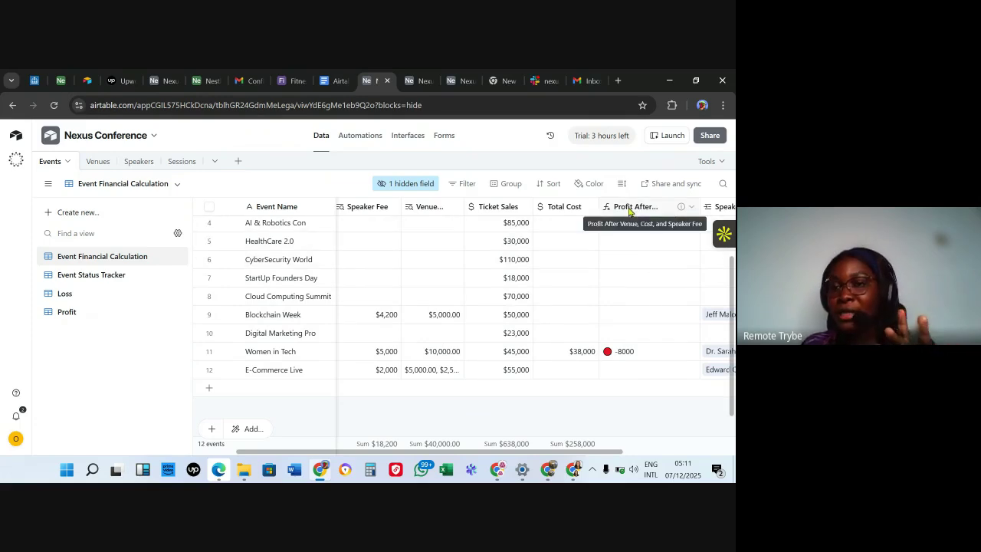
left_click(564, 318)
left_click(564, 315)
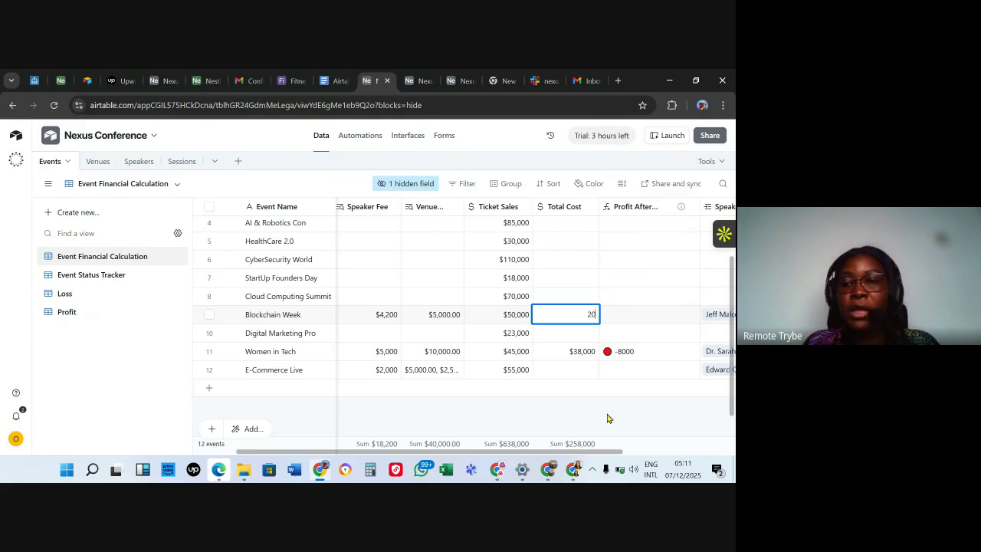
key("Return")
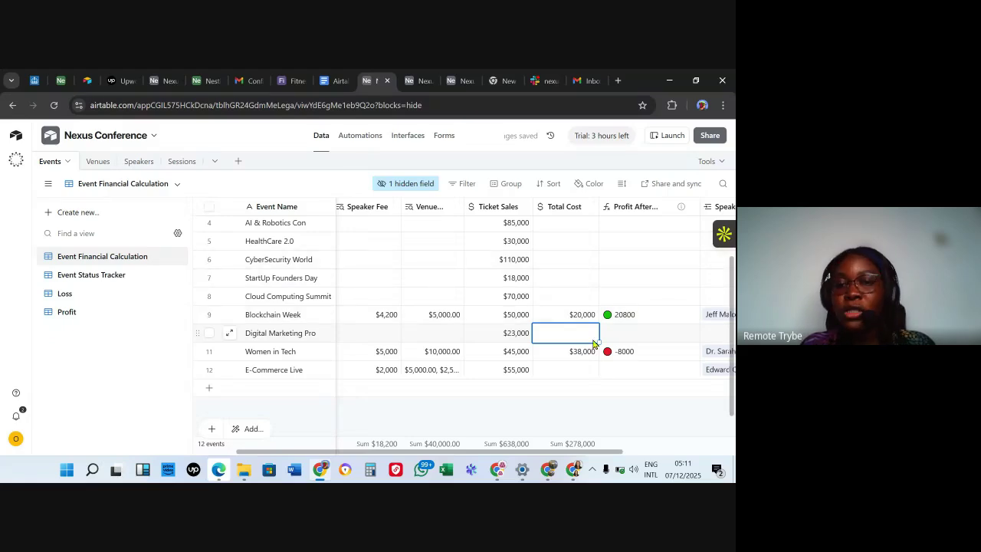
Open the settings of the Profit After Venue, Cost, and Speaker Fee field and enlarge its formula box.
left_click(691, 206)
scroll(609, 329, "down", 2)
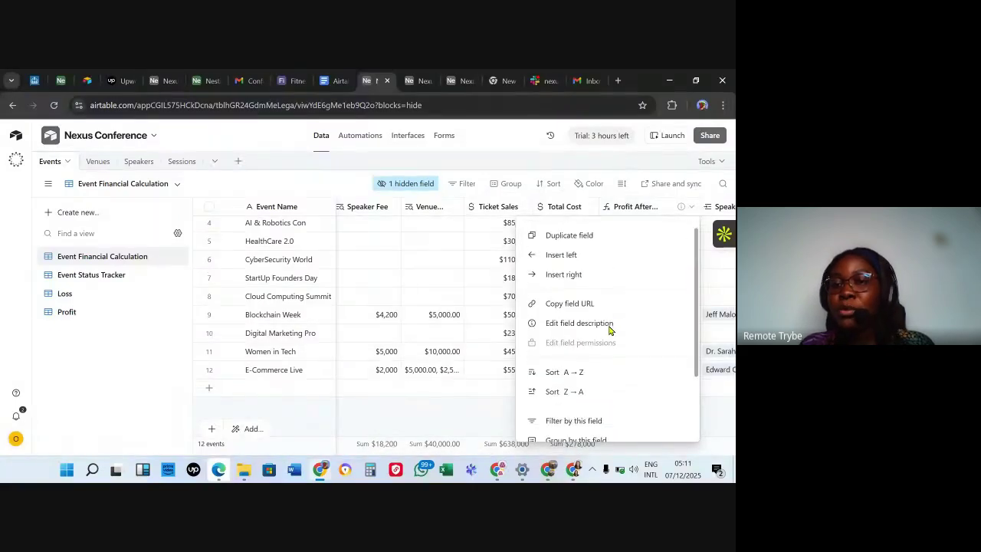
scroll(612, 328, "up", 2)
scroll(613, 324, "down", 2)
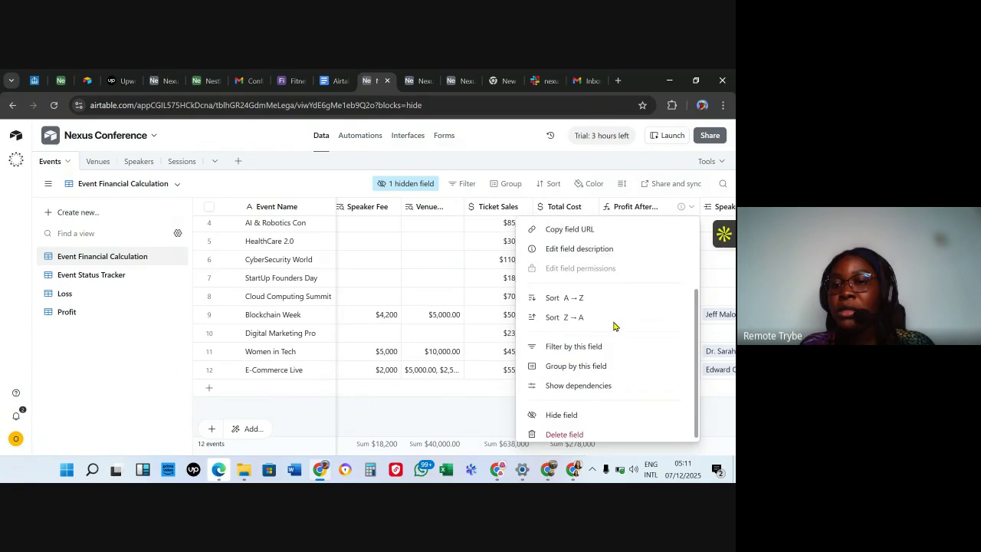
scroll(621, 322, "up", 2)
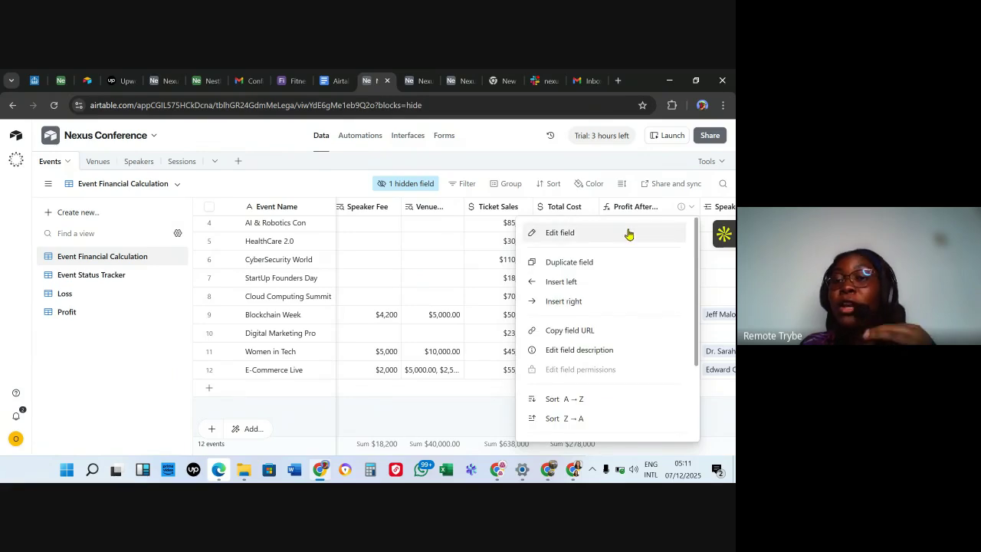
left_click(503, 388)
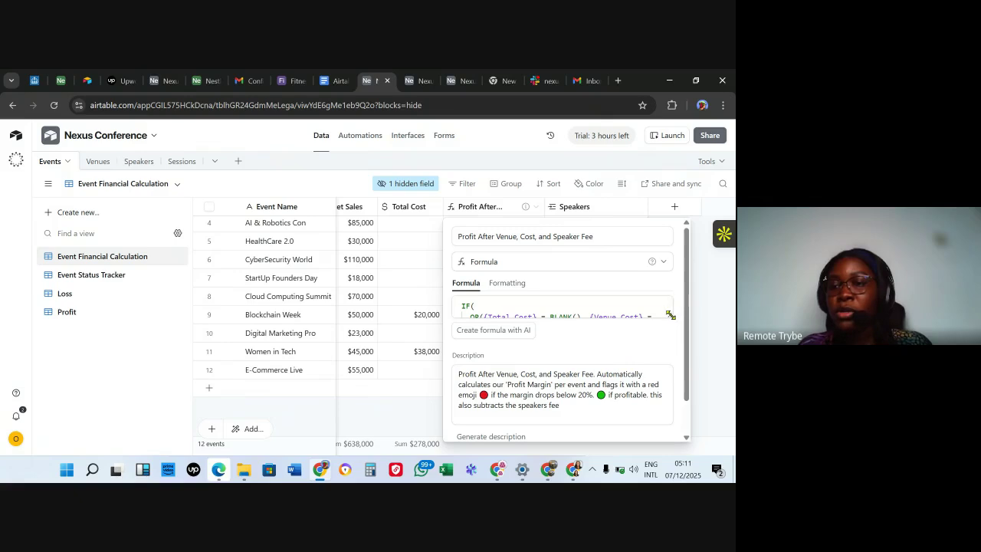
left_click(620, 339)
left_click_drag(672, 315, 674, 356)
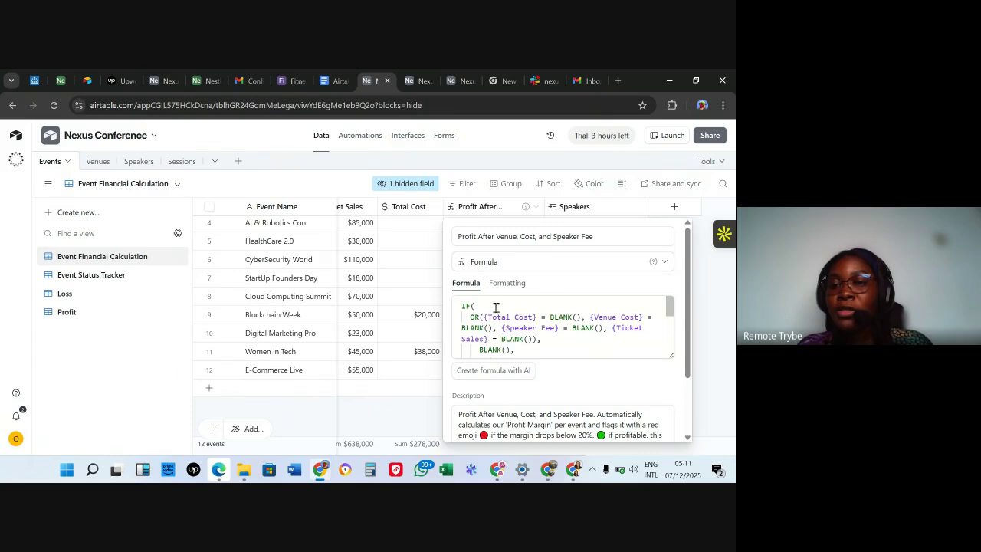
Read through the whole profit formula, close the field settings, and review the cost and profit columns of the events.
scroll(547, 324, "down", 3)
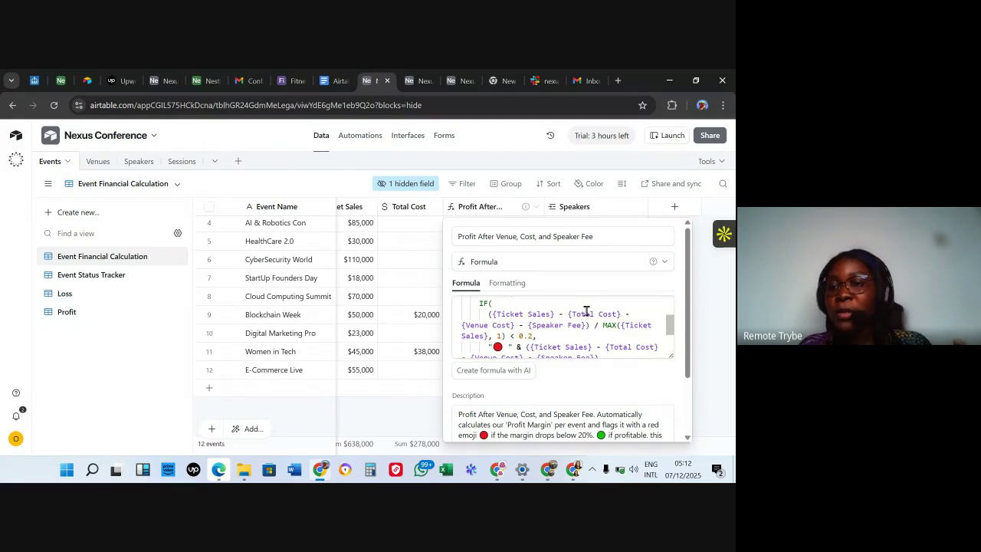
scroll(588, 325, "down", 3)
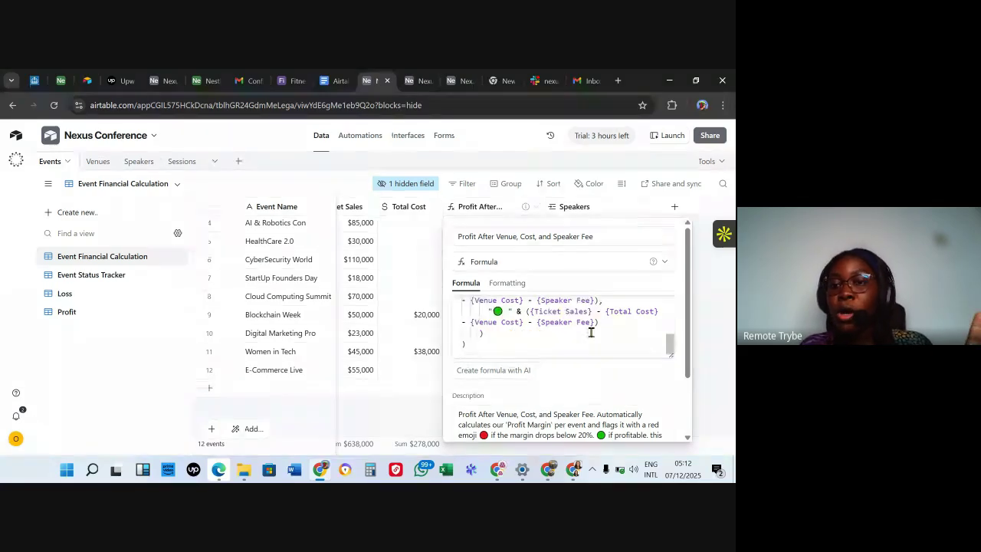
scroll(591, 332, "up", 1)
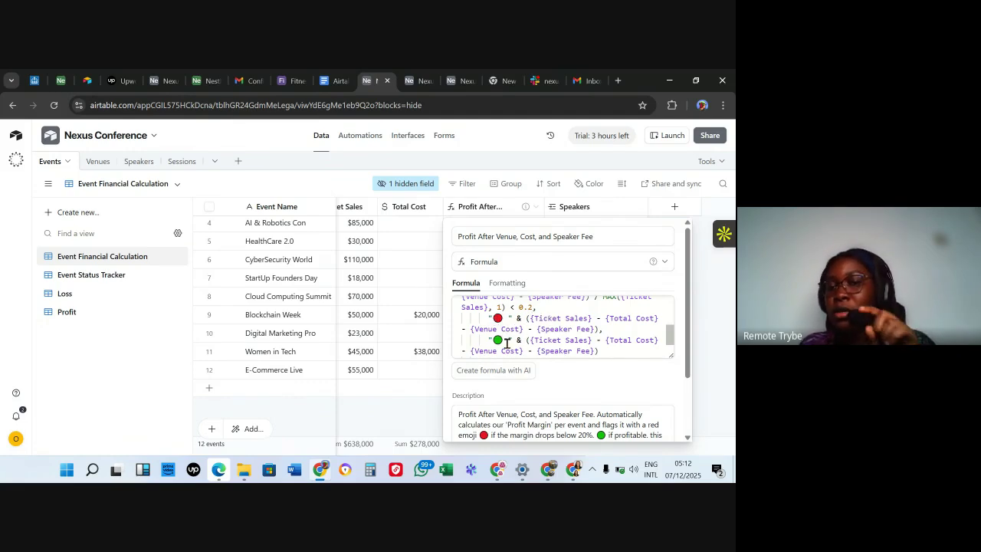
left_click(407, 408)
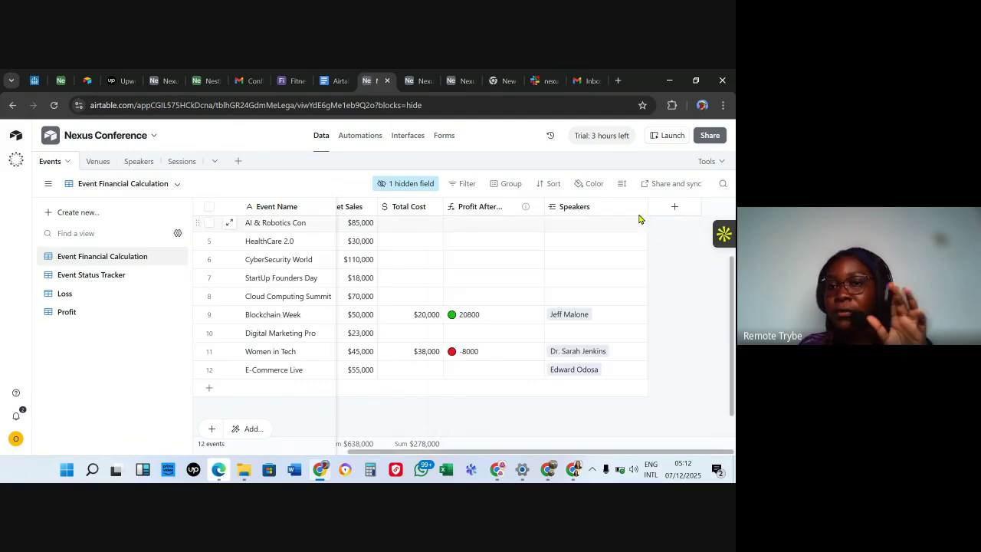
scroll(420, 298, "up", 2)
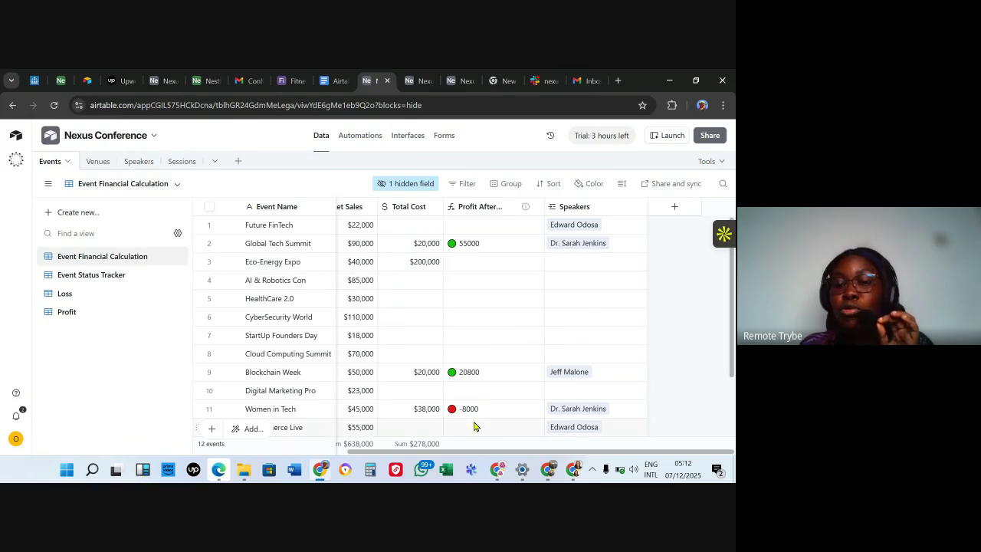
left_click_drag(504, 456, 428, 454)
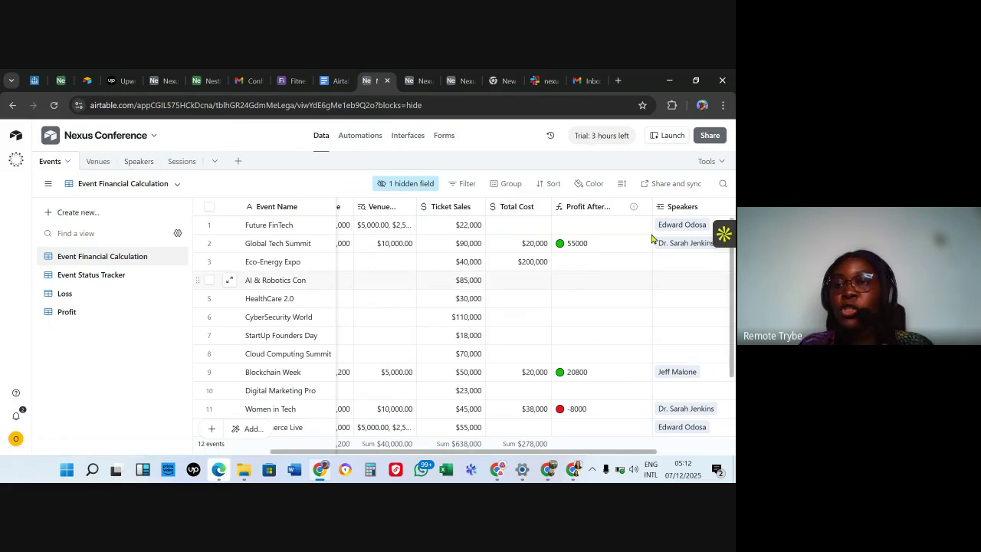
Set the Total Cost of the Future FinTech event to $30,000.
double_click(519, 226)
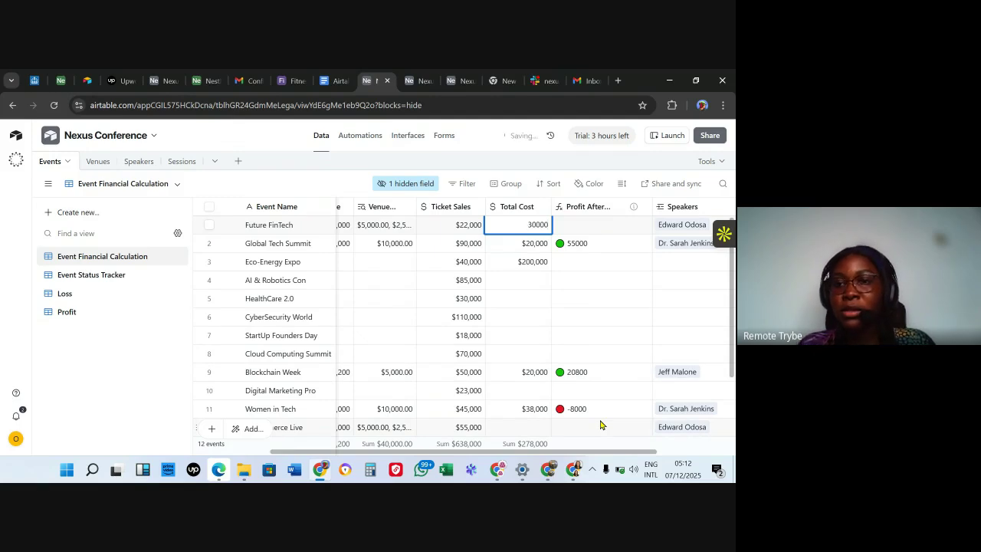
key("Return")
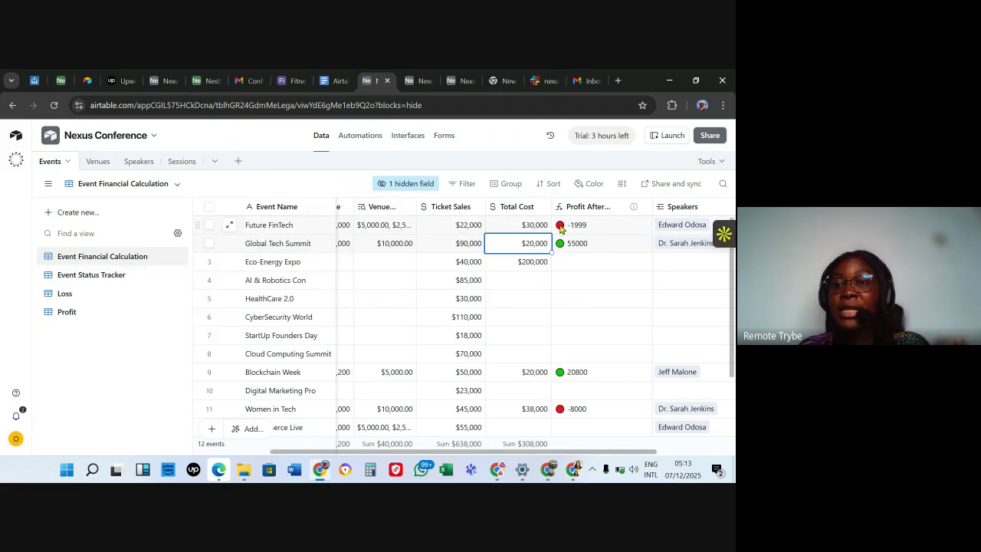
Review the events in the Loss, Profit and Event Status Tracker views, then return to the Event Financial Calculation view.
left_click(81, 297)
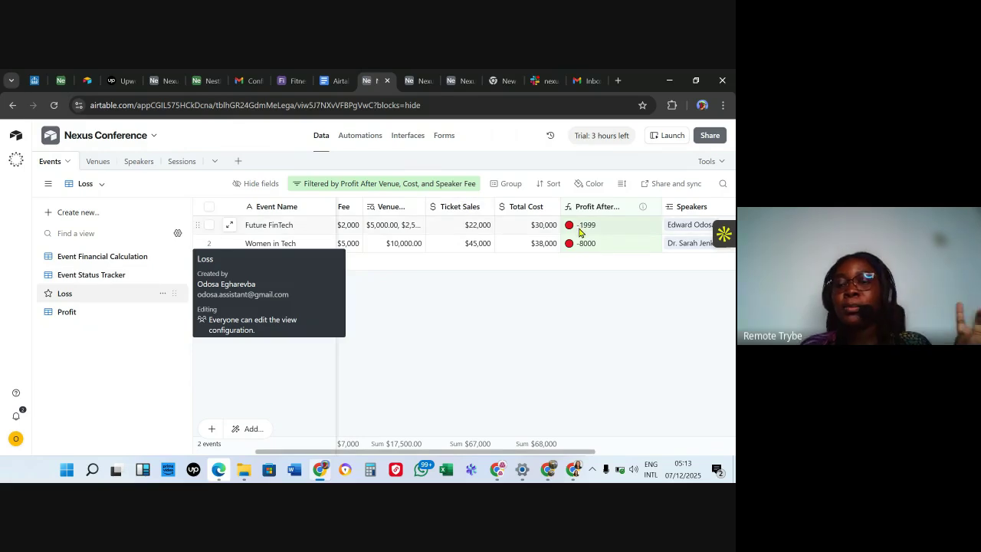
left_click(89, 312)
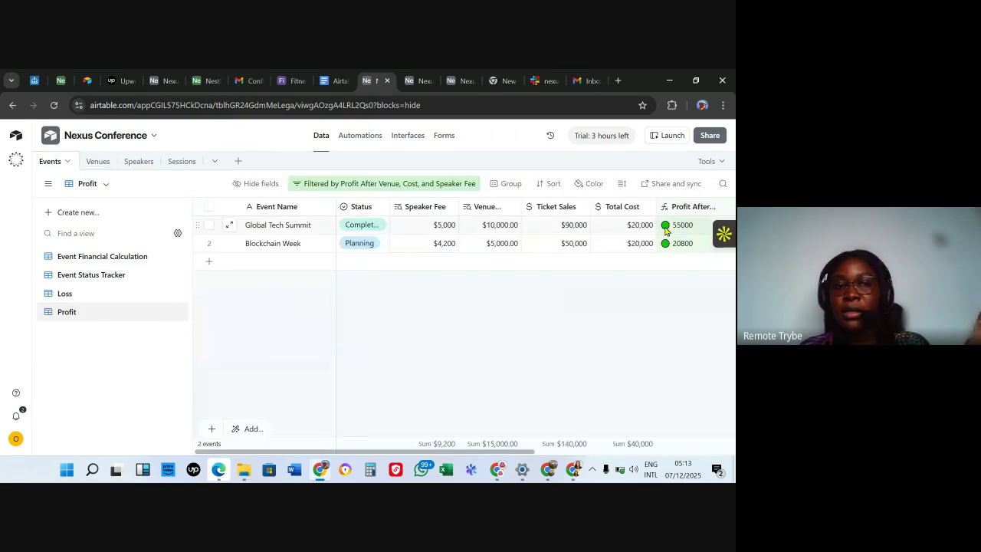
left_click(98, 273)
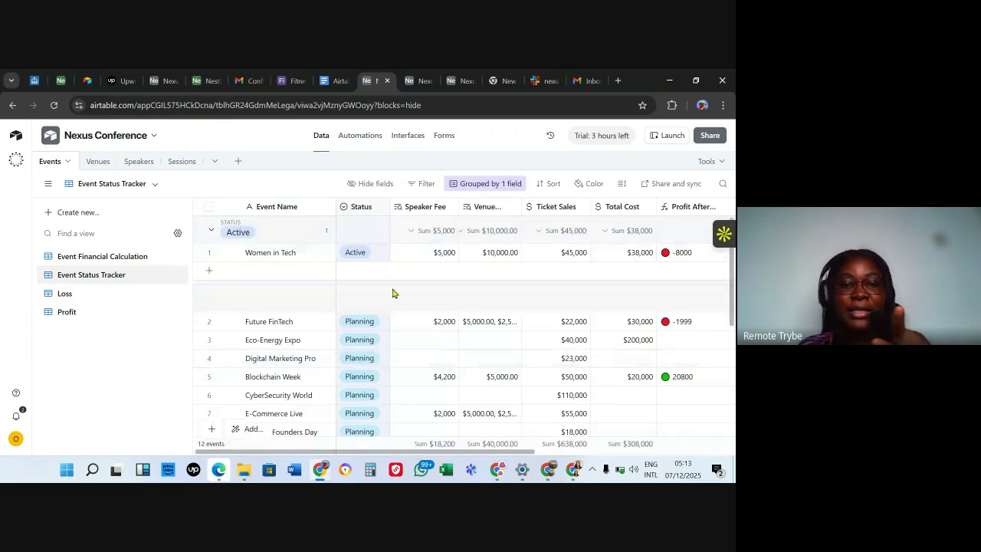
scroll(383, 291, "down", 5)
scroll(440, 280, "up", 3)
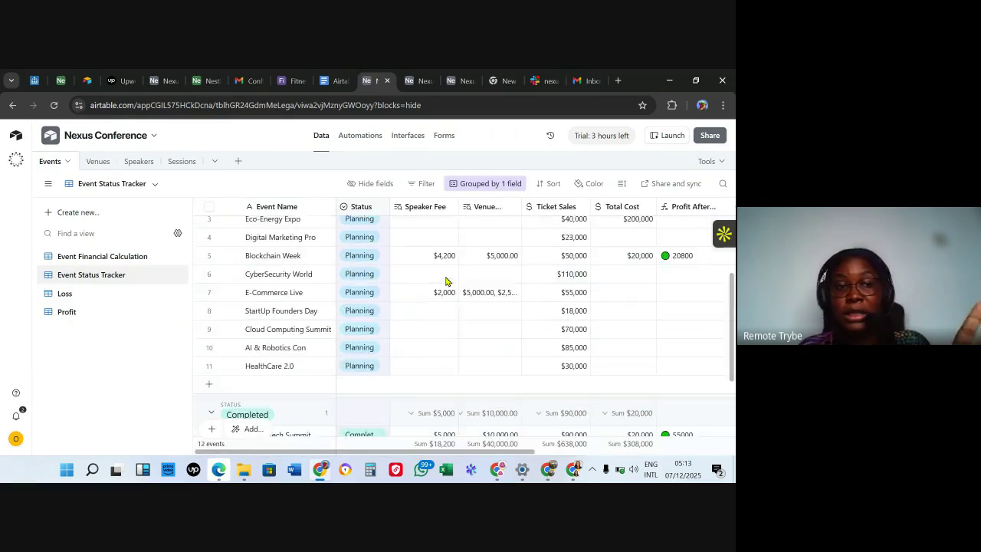
scroll(445, 281, "up", 5)
left_click(105, 259)
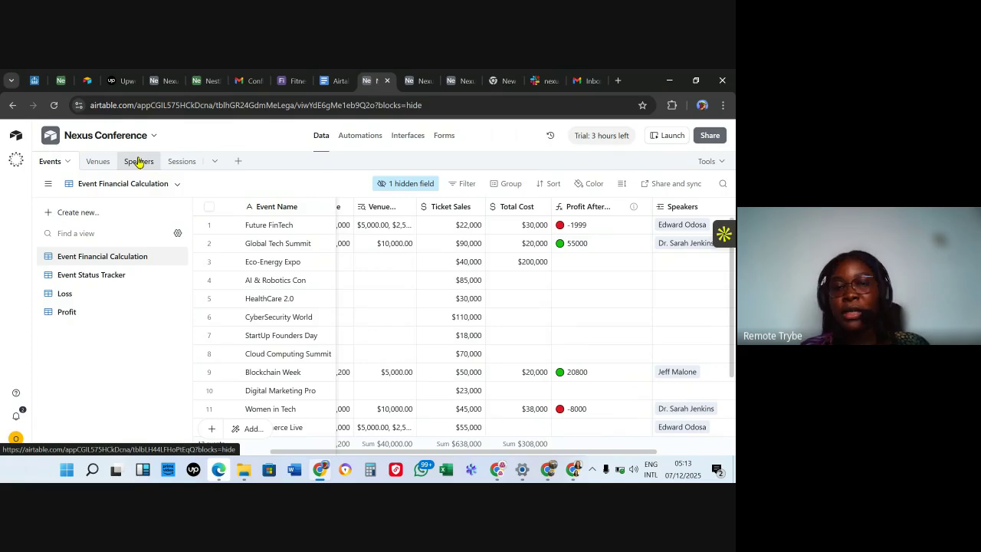
Browse the Speakers table in its ID gallery and in the Speaker Details and Sessions view.
left_click(138, 162)
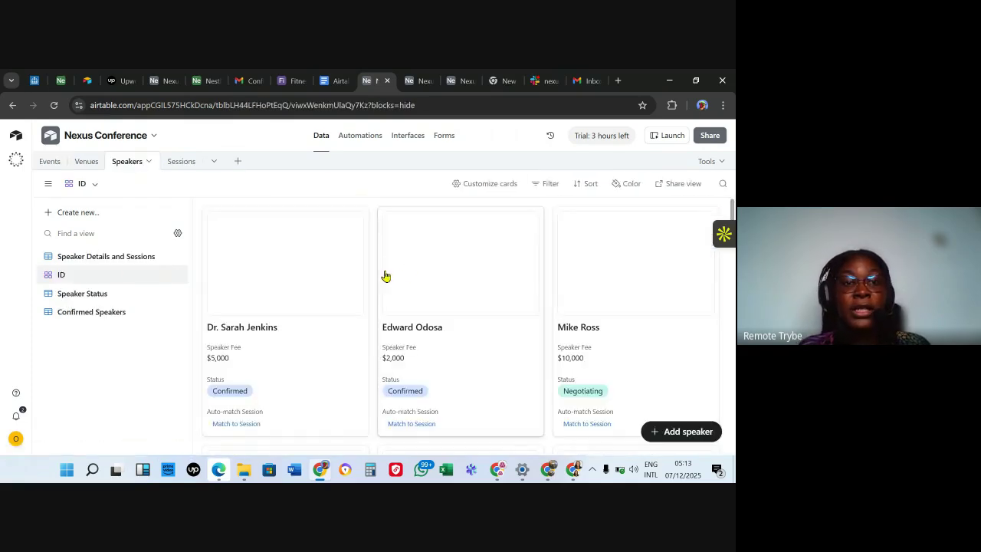
scroll(395, 276, "down", 3)
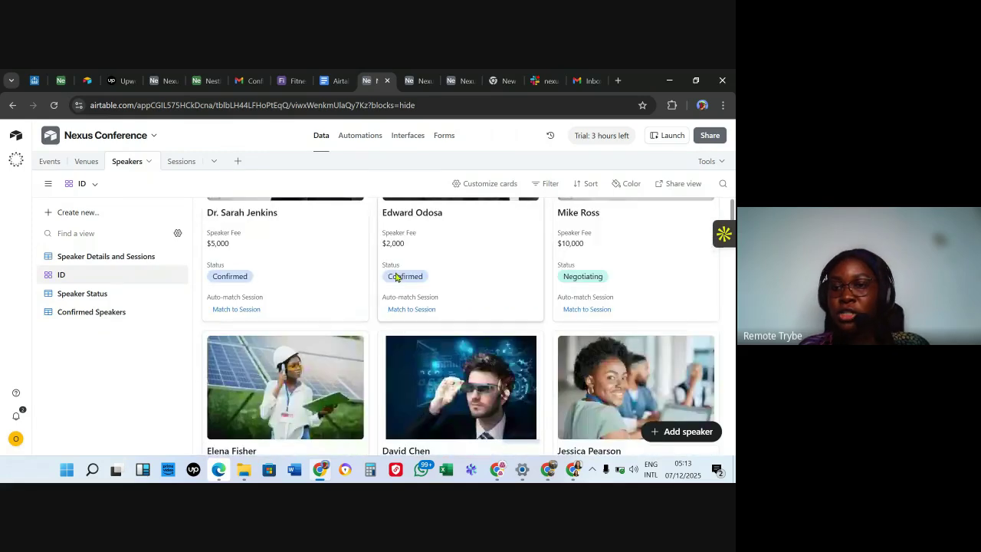
scroll(376, 269, "down", 4)
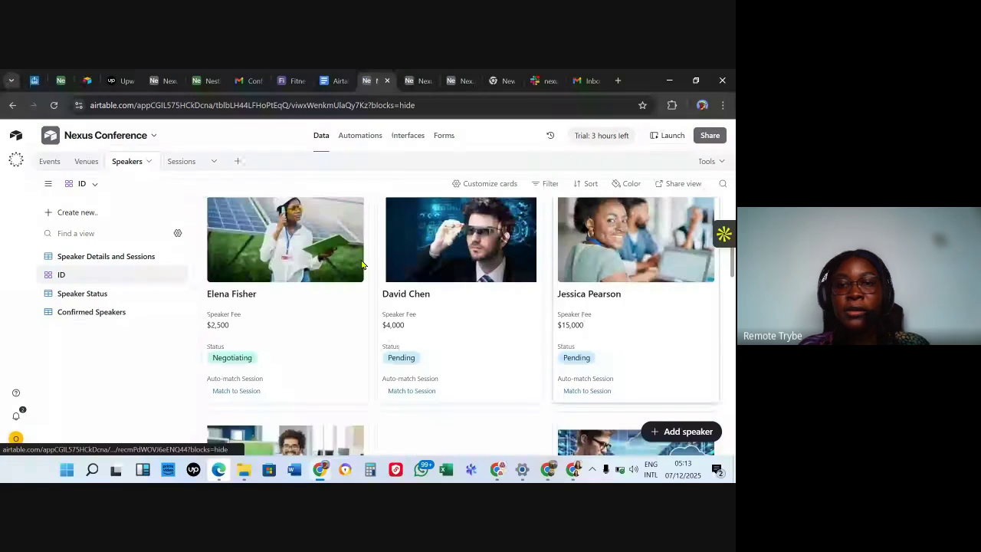
scroll(363, 264, "up", 7)
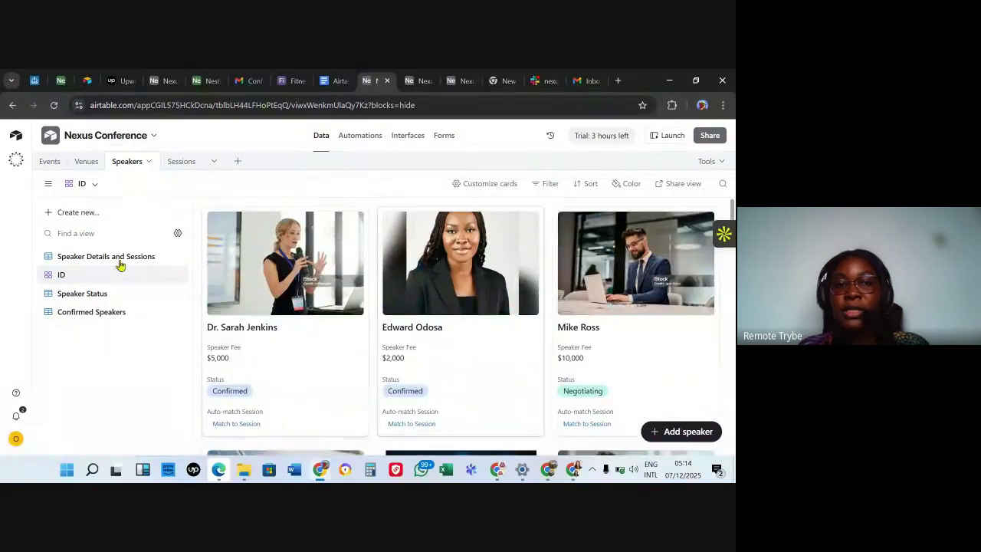
left_click(120, 264)
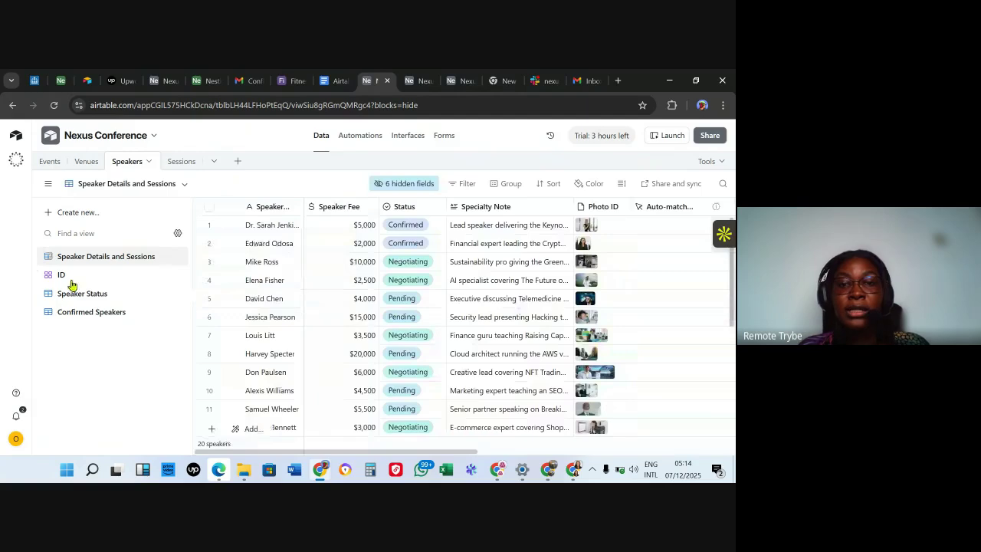
scroll(461, 261, "down", 3)
scroll(461, 261, "up", 3)
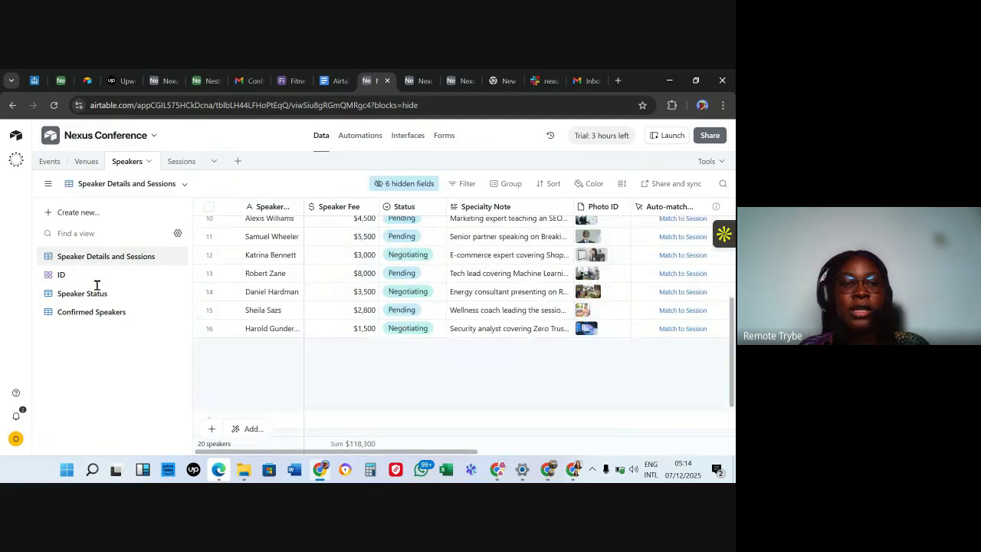
In the Speakers ID gallery, run Match to Session for the pending speaker with the $4,000 fee.
left_click(60, 277)
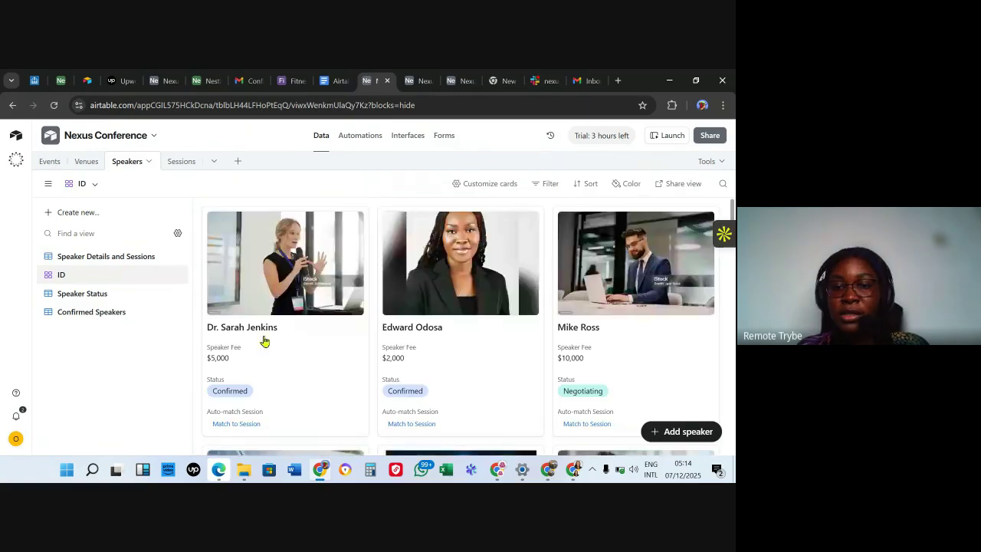
scroll(263, 340, "down", 5)
scroll(439, 310, "down", 4)
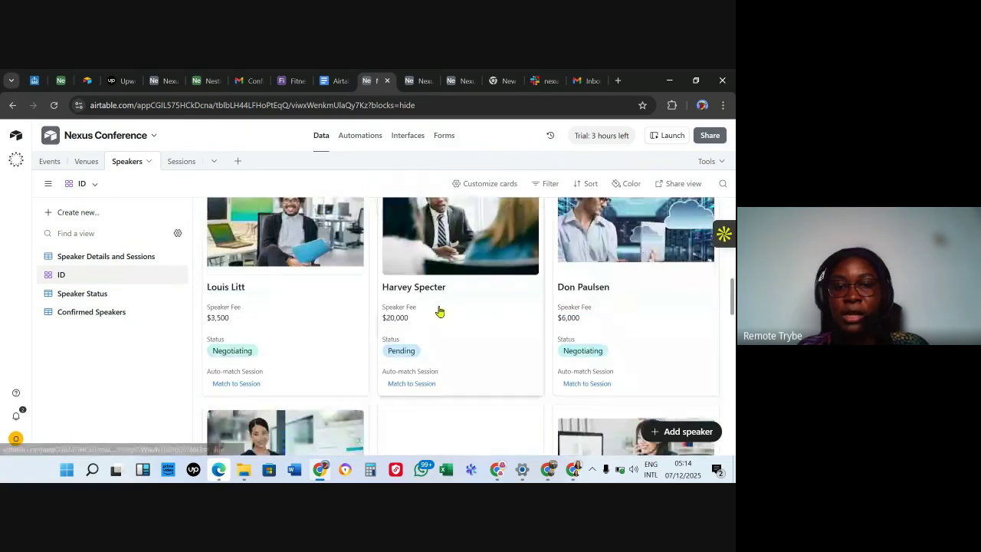
scroll(439, 310, "up", 5)
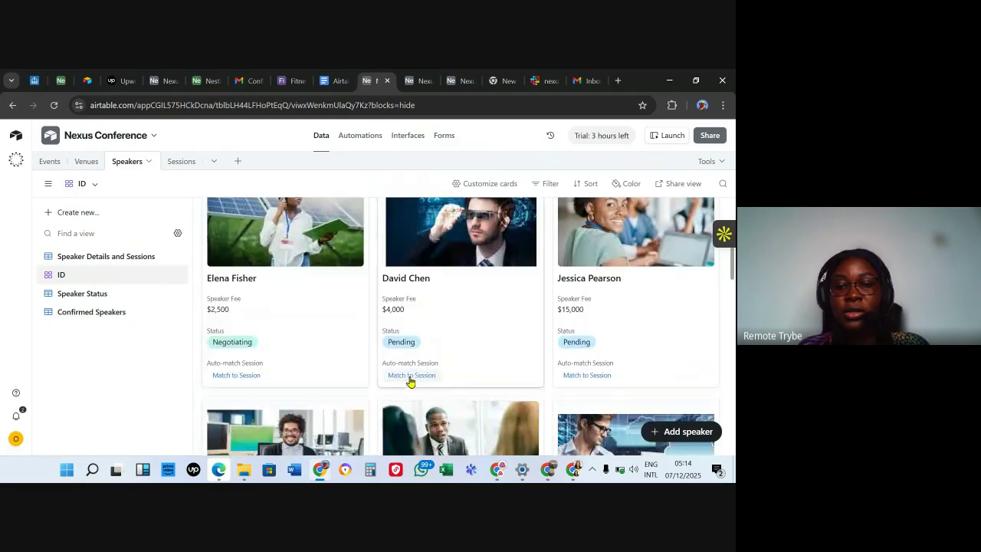
left_click(411, 375)
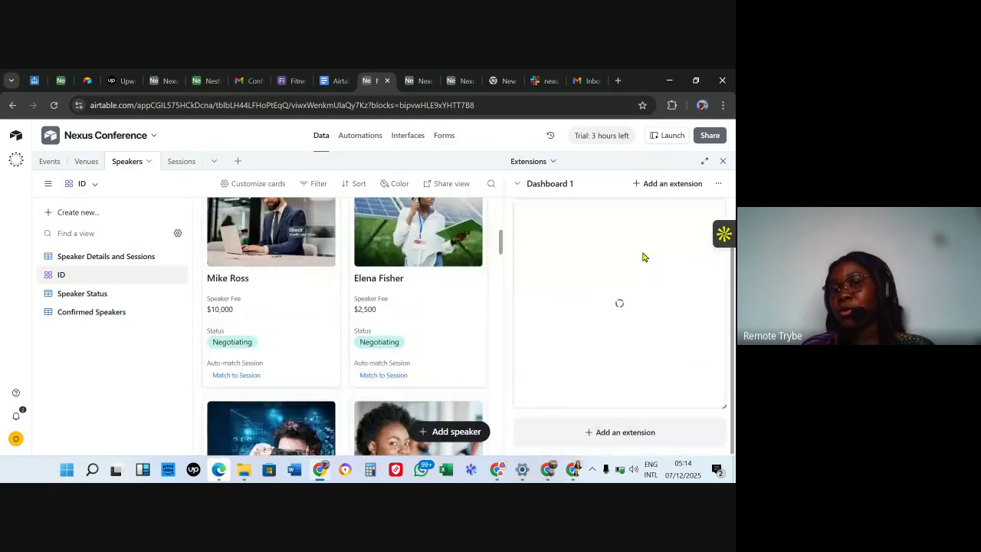
scroll(300, 398, "up", 1)
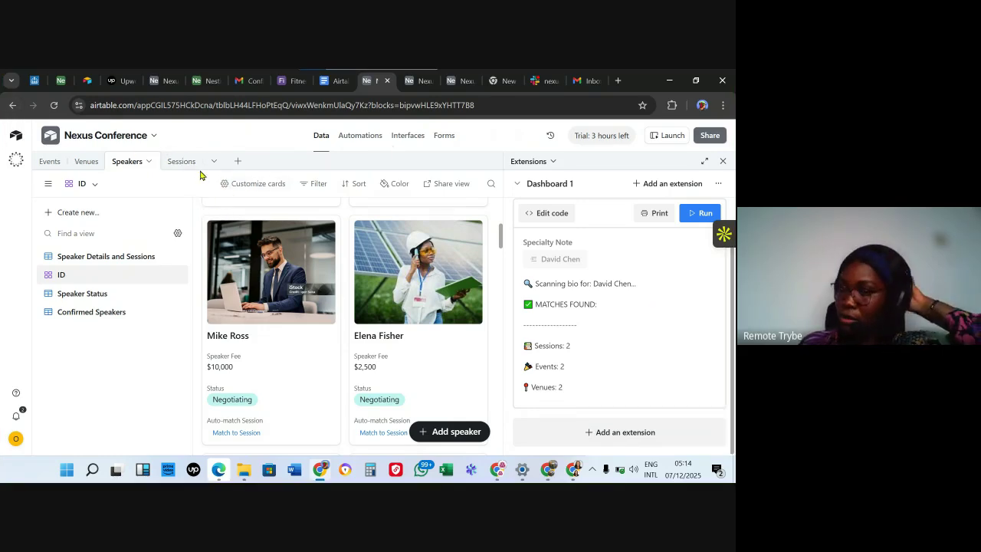
Capture a screen snip of the speaker gallery together with the match results beside it.
key("super+shift+s")
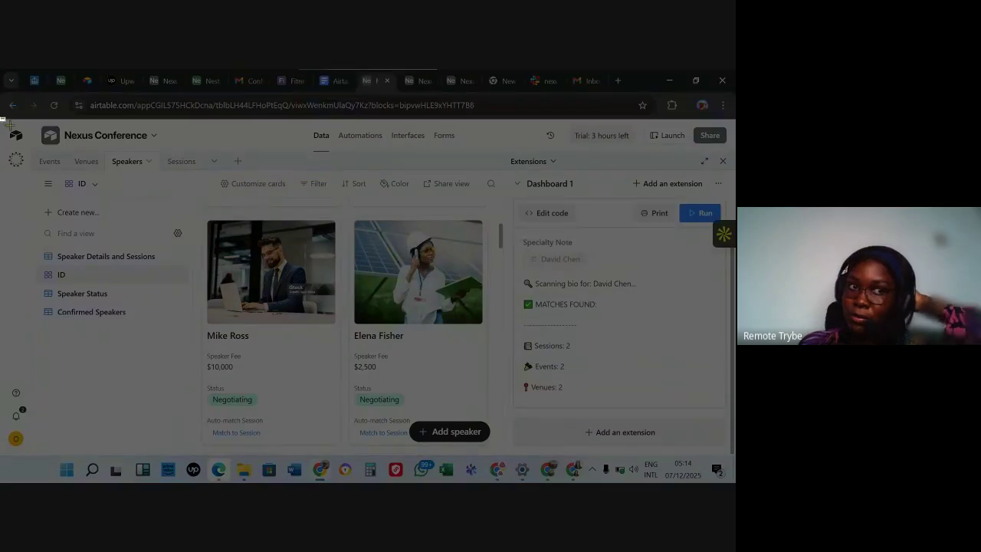
left_click_drag(4, 119, 714, 462)
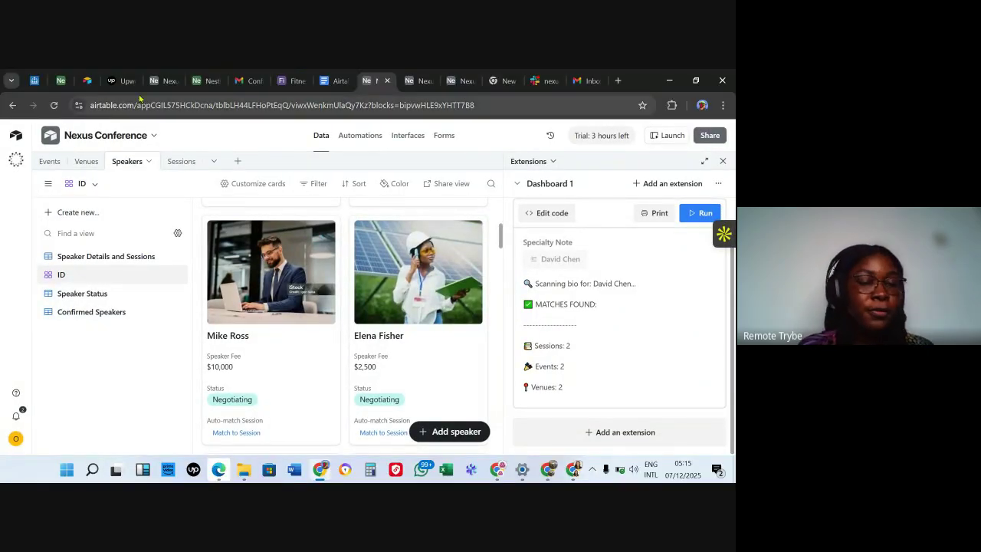
Close the Extensions pane and check where the matched speaker is linked in the Events and Venues tables.
left_click(49, 163)
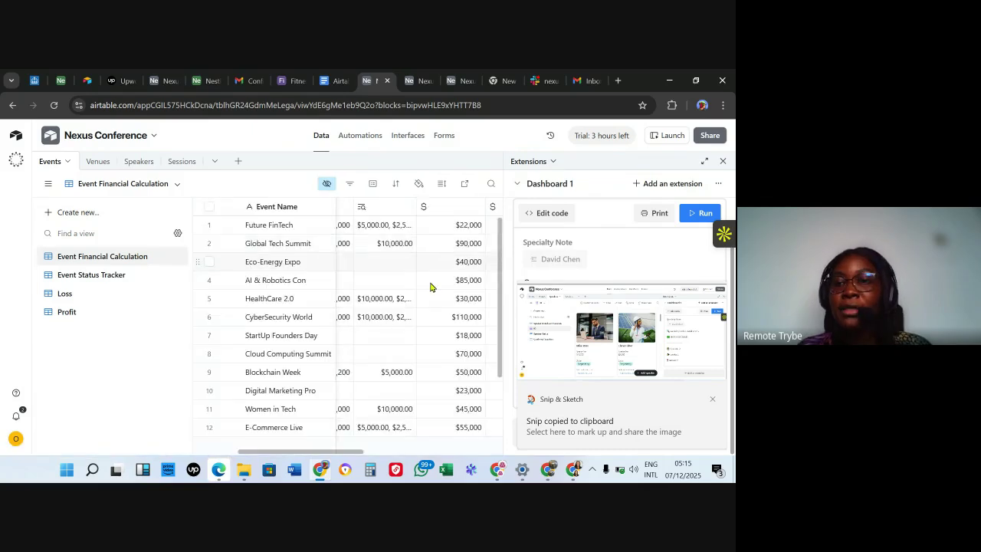
left_click(723, 162)
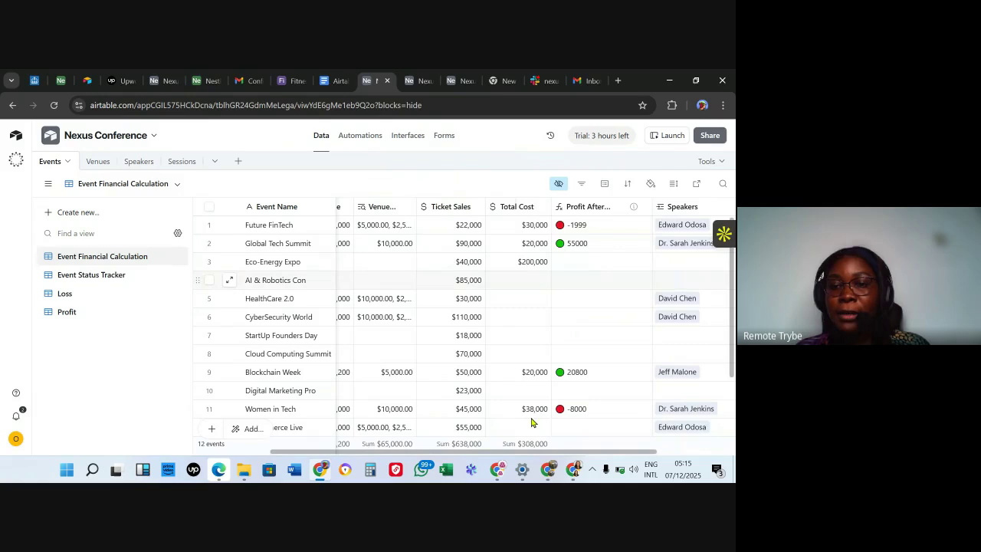
scroll(586, 297, "right", 3)
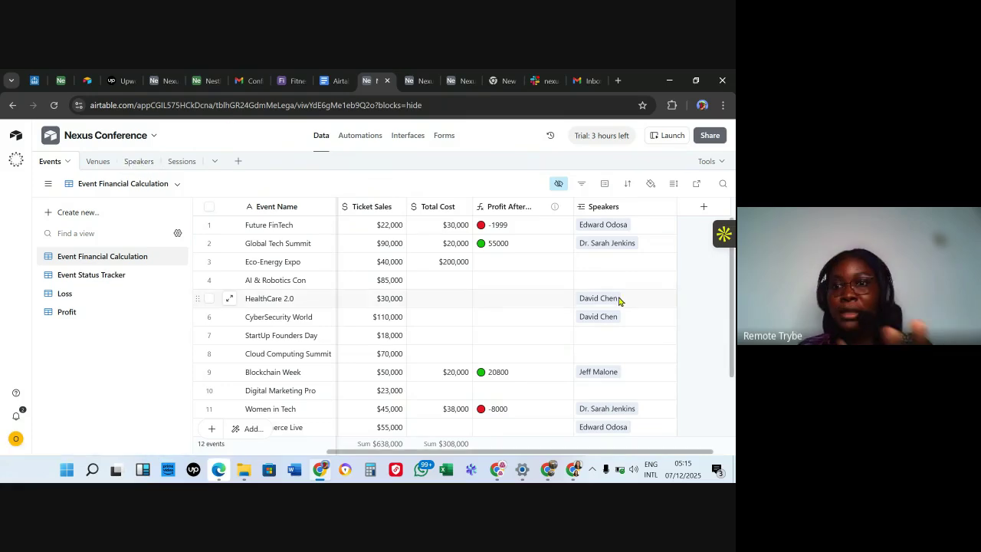
scroll(560, 312, "down", 1)
scroll(560, 313, "up", 1)
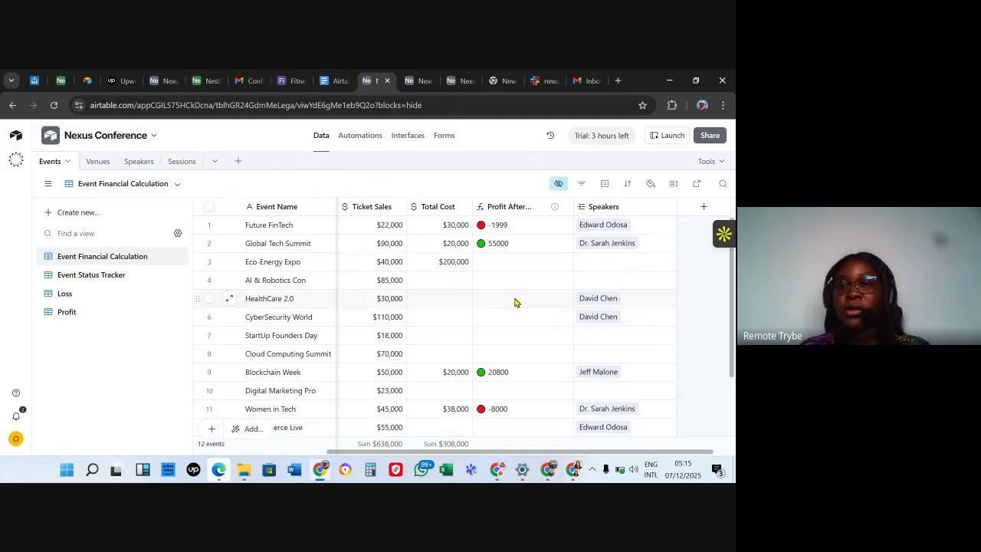
left_click(100, 162)
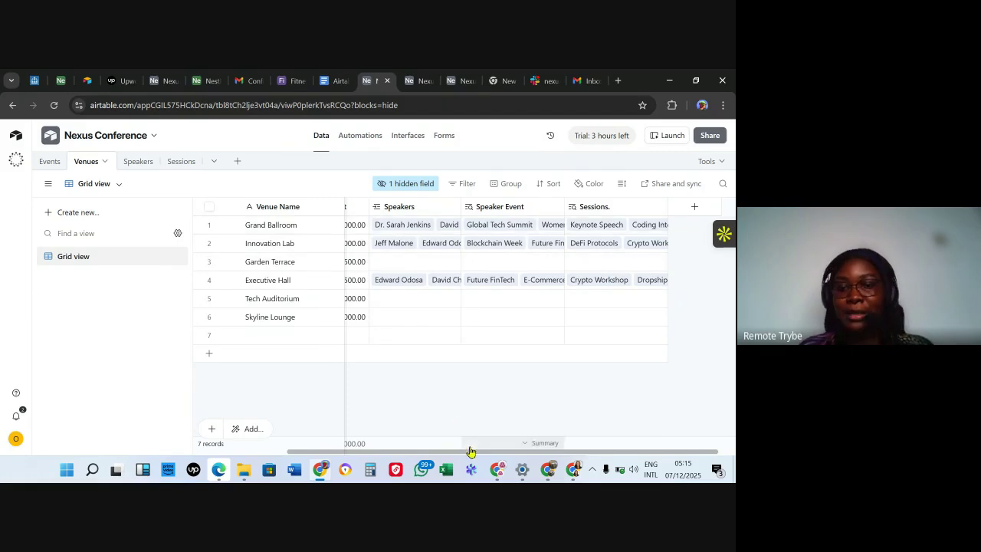
left_click_drag(471, 454, 409, 418)
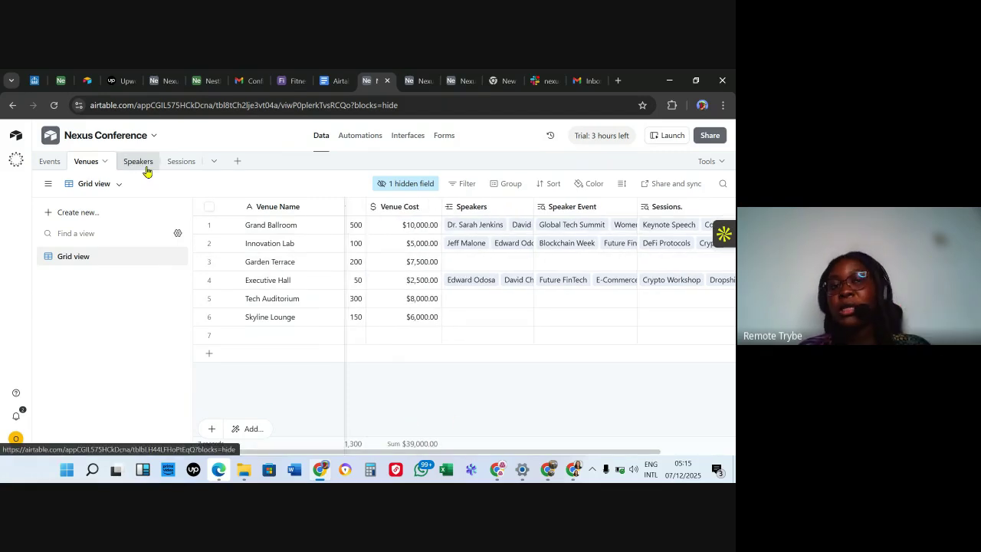
Read through the Sessions table's Speakers and Notes columns to find the sessions linked to the matched speaker.
left_click(179, 170)
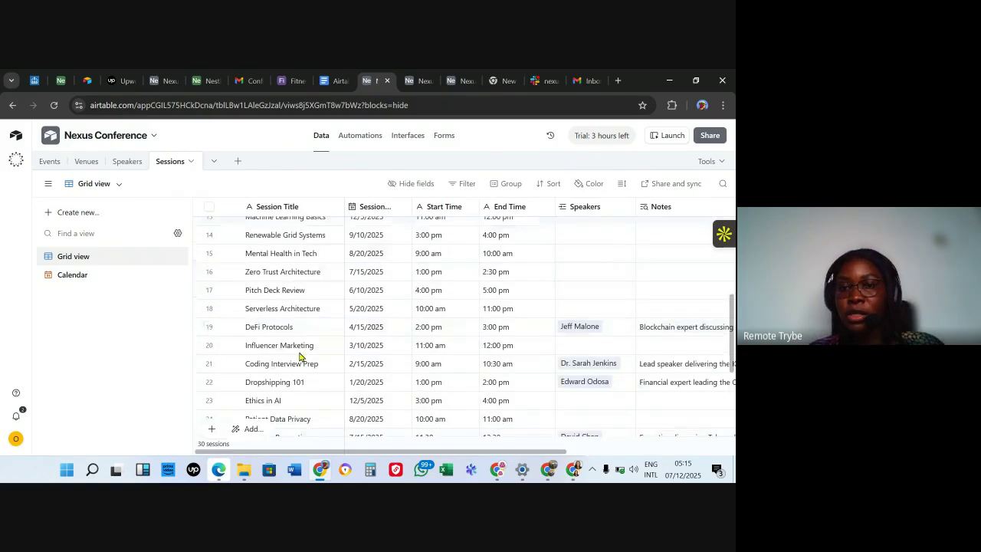
scroll(300, 356, "up", 2)
scroll(300, 356, "up", 2)
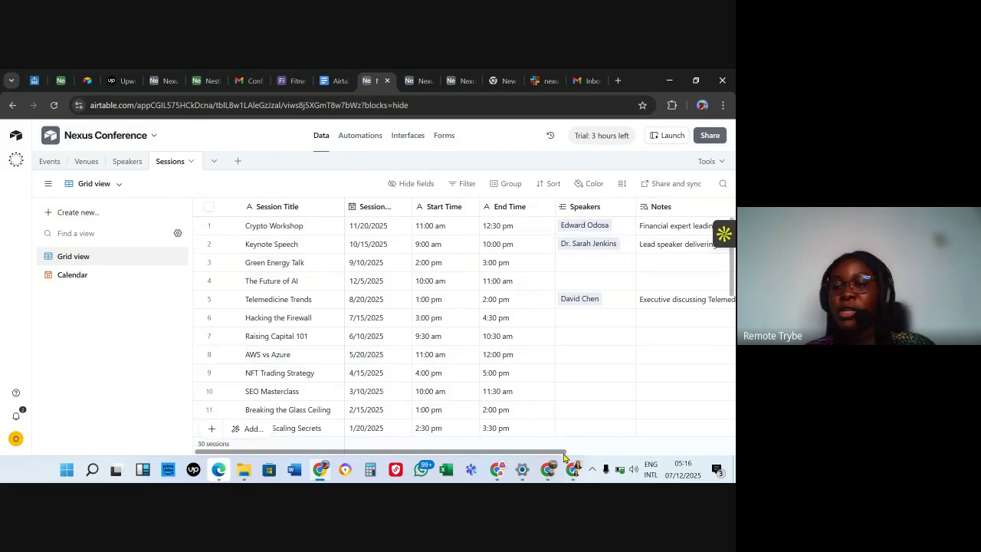
left_click_drag(563, 458, 625, 459)
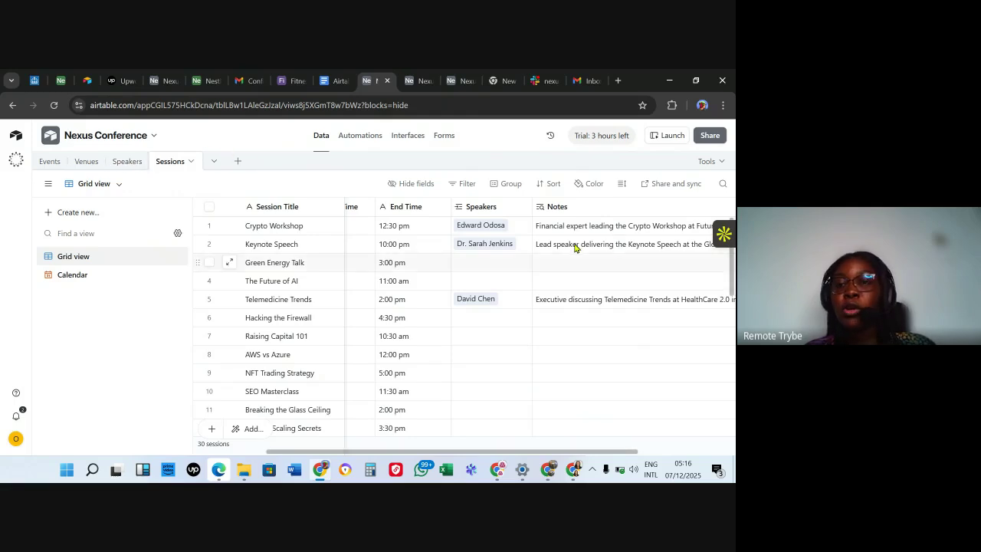
scroll(574, 248, "down", 3)
scroll(574, 249, "down", 5)
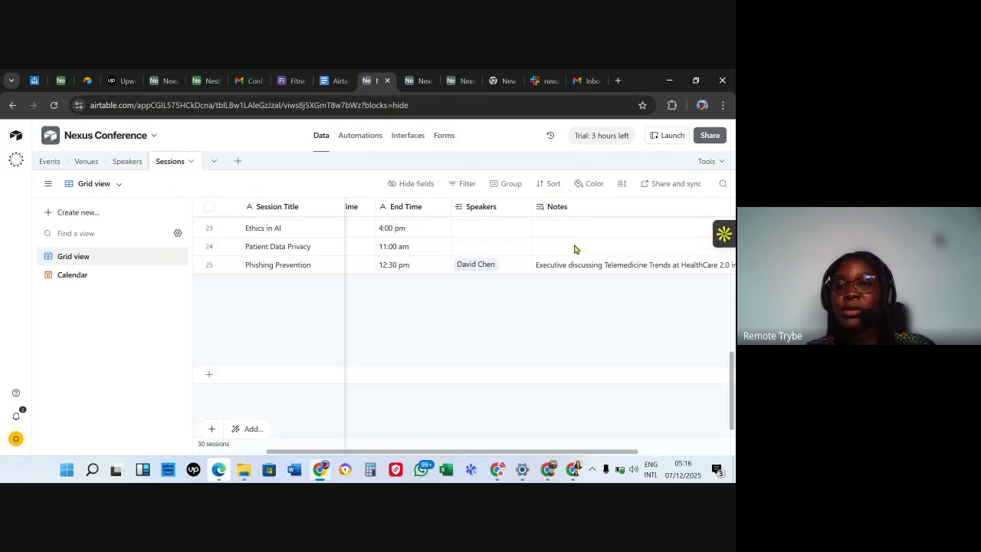
scroll(521, 268, "down", 1)
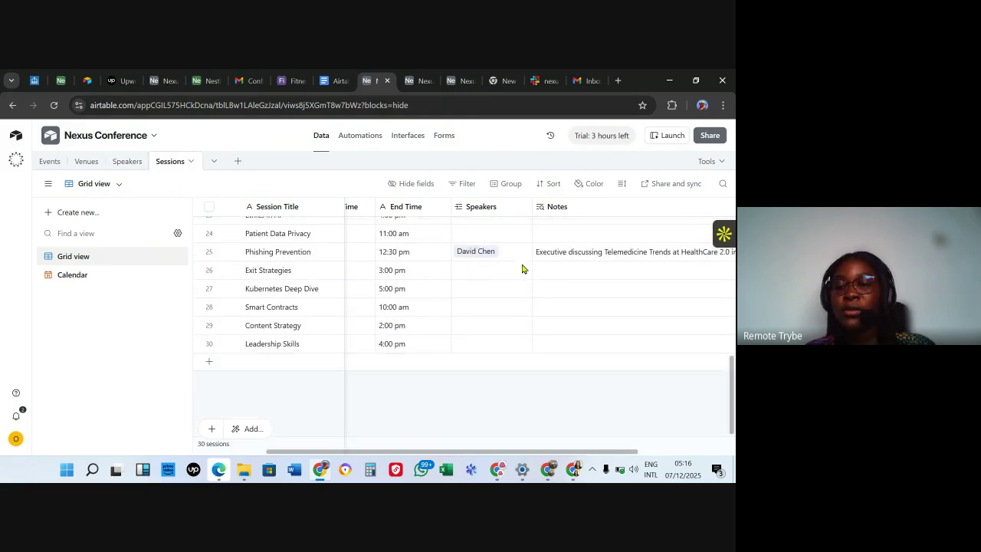
scroll(521, 268, "up", 5)
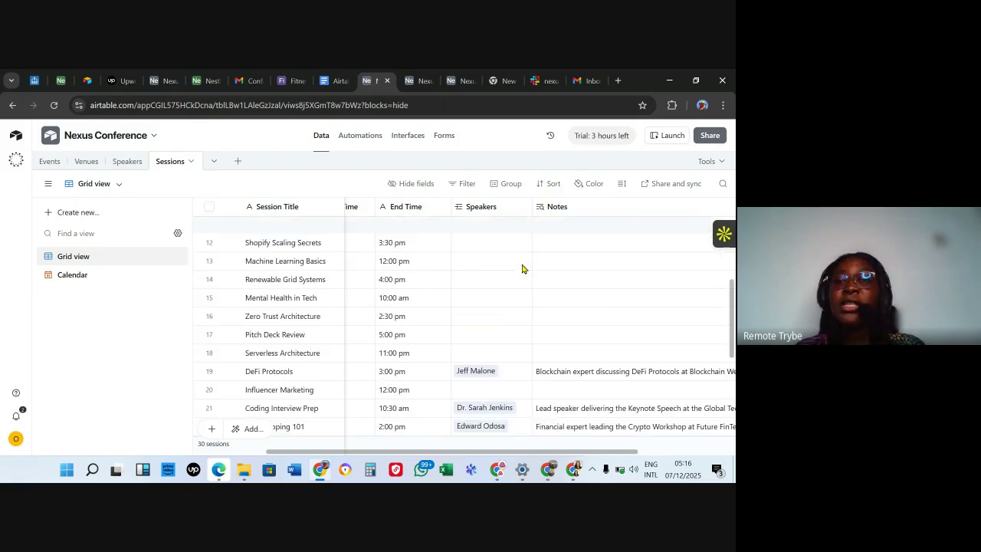
scroll(521, 268, "up", 5)
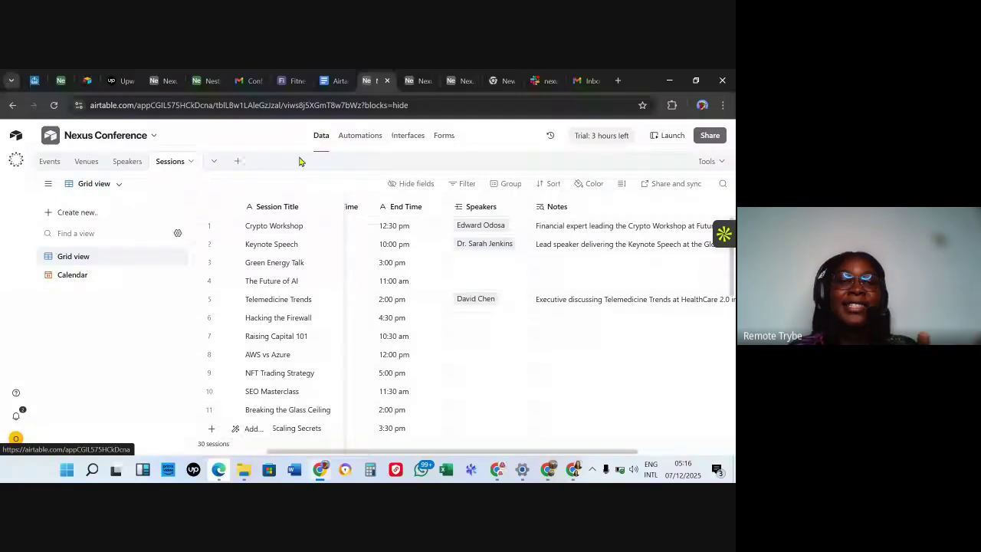
Return to the Speakers gallery and switch to the Google Meet call window.
left_click(127, 161)
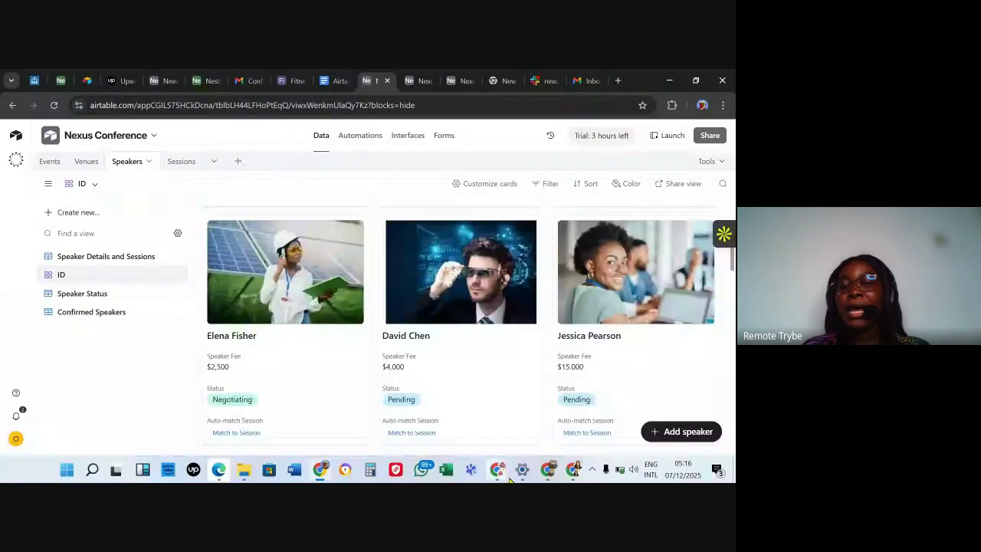
mouse_move(507, 478)
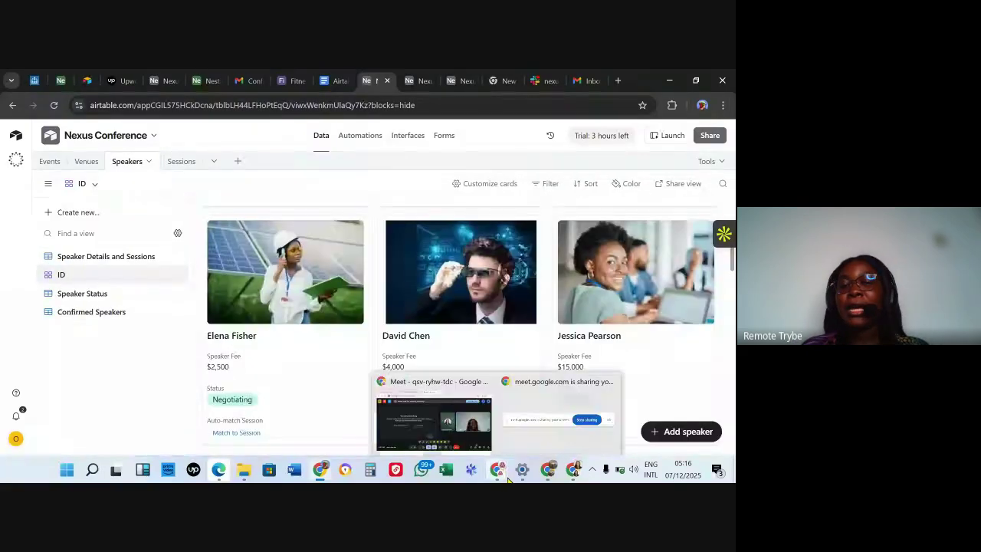
left_click(444, 410)
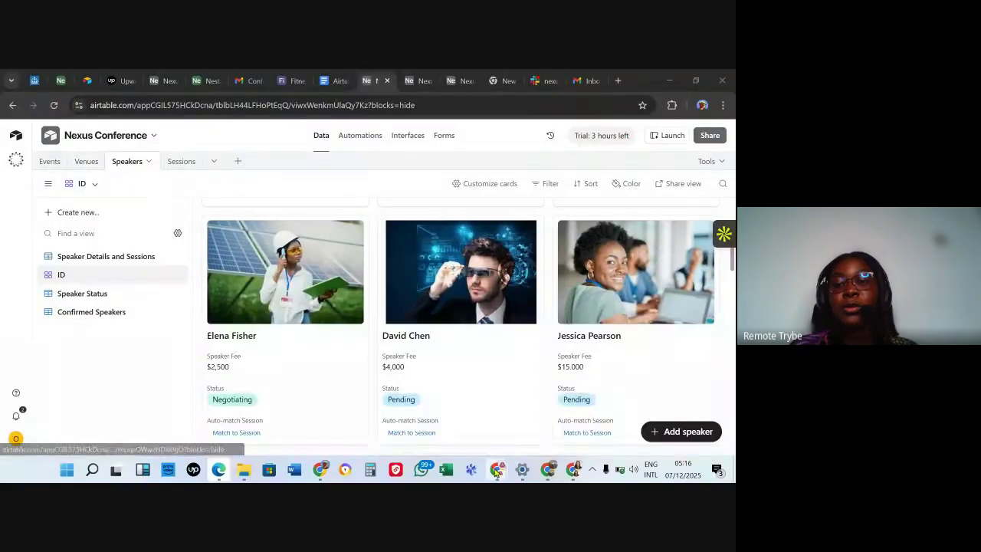
mouse_move(496, 470)
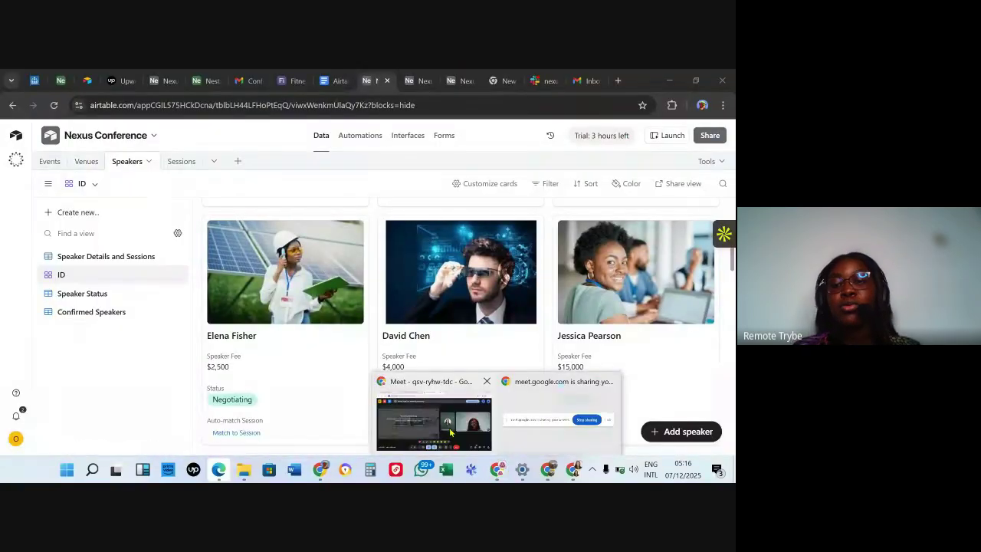
left_click(444, 409)
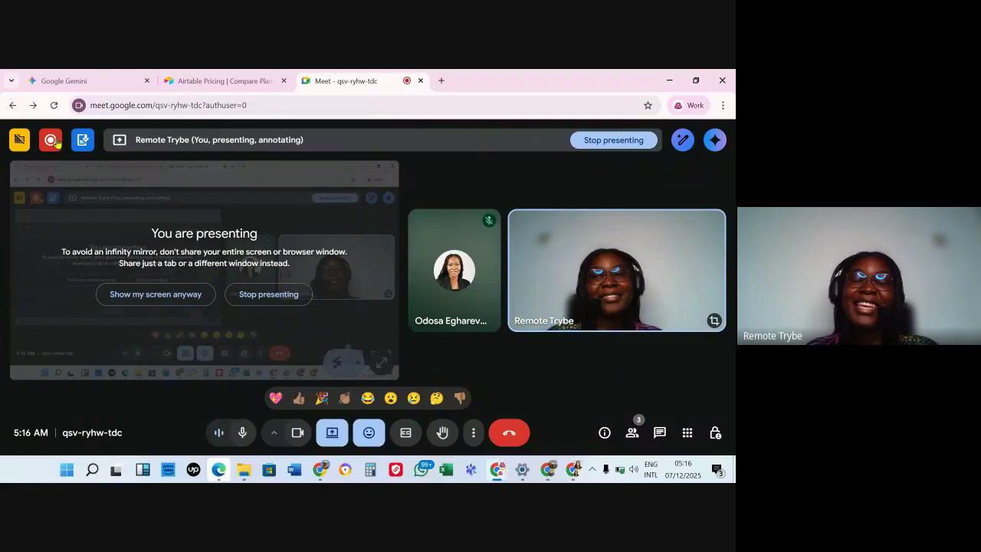